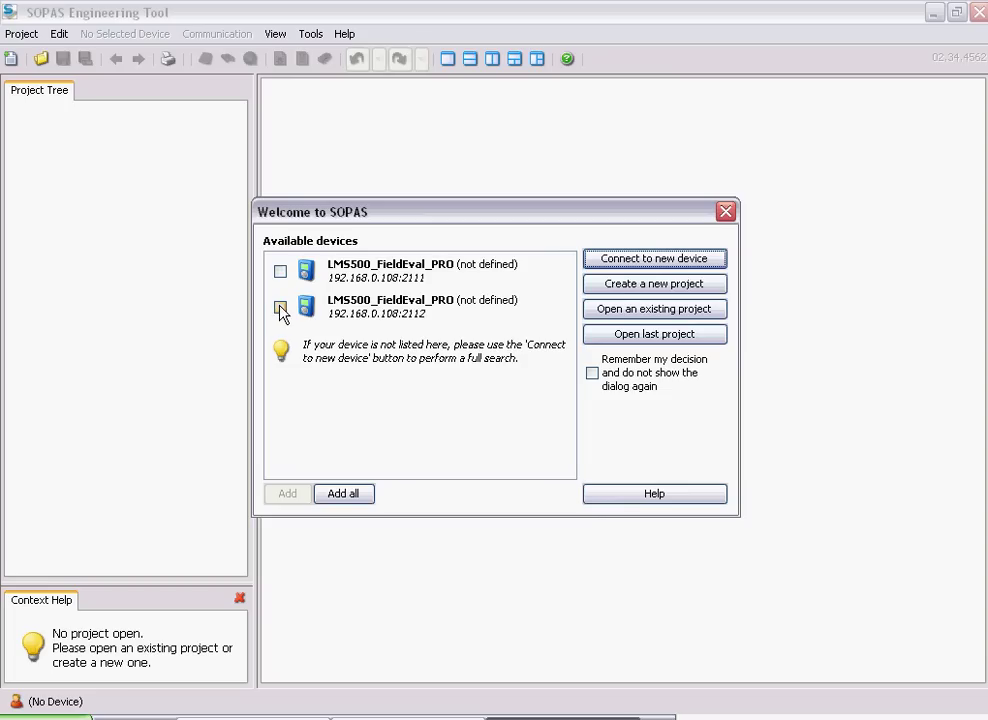
Step: Tick the scanners on ports 2111 and 2112, then start a new empty project
{"action": "left_click", "coordinate": [281, 271]}
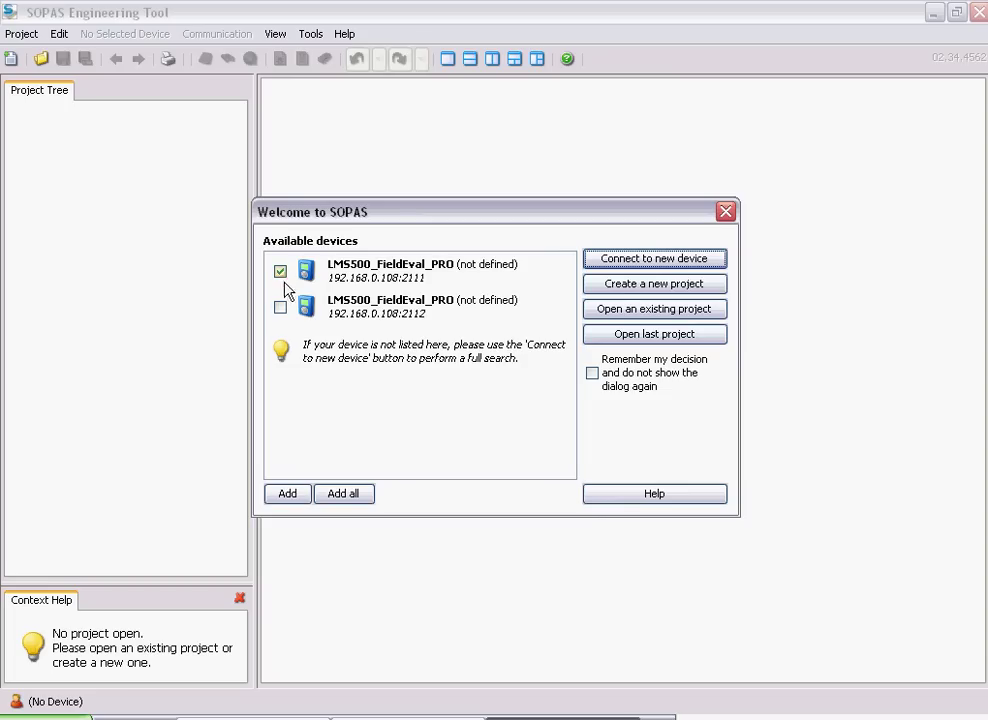
{"action": "left_click", "coordinate": [280, 308]}
{"action": "left_click", "coordinate": [289, 494]}
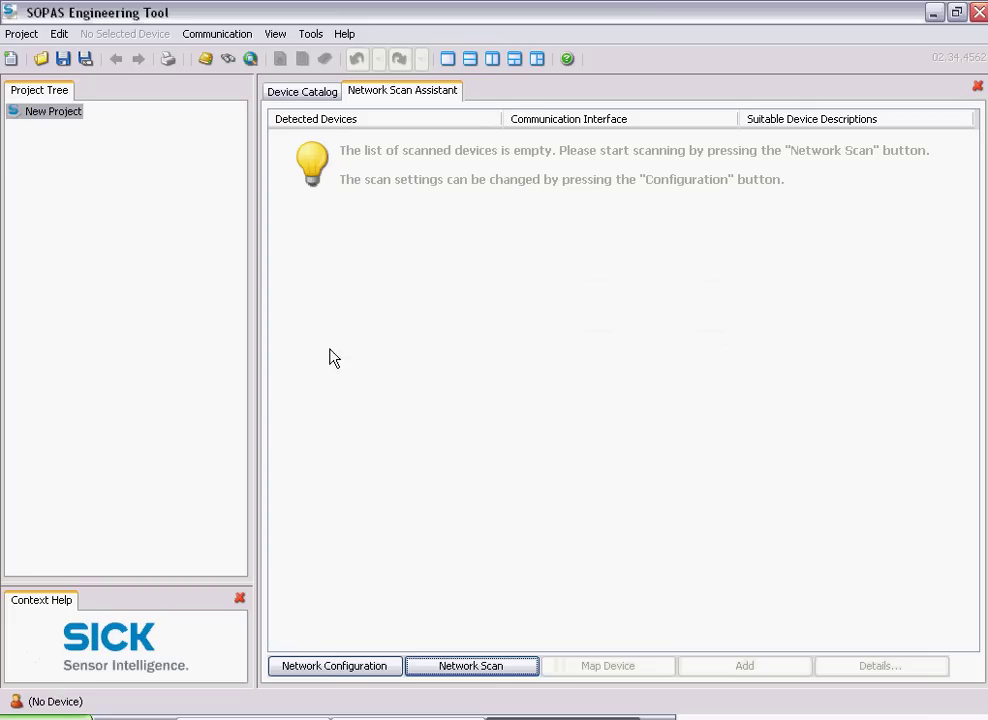
Step: Add the LMS500 scanner through a direct IP connection at 192.168.0.108, port 2111
{"action": "left_click", "coordinate": [215, 36]}
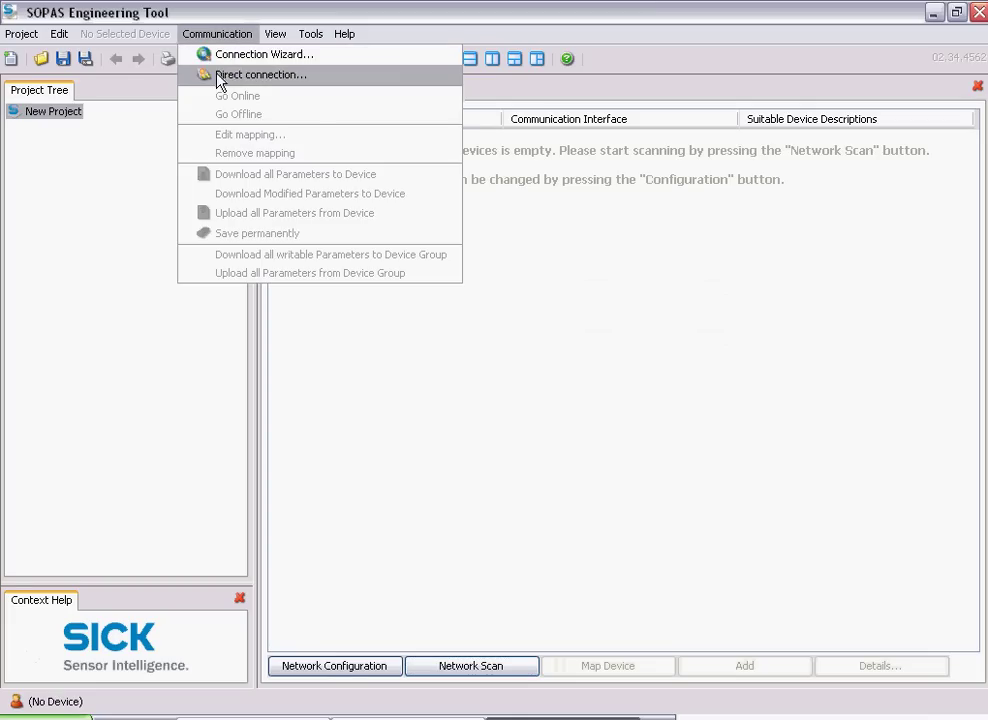
{"action": "left_click", "coordinate": [218, 78]}
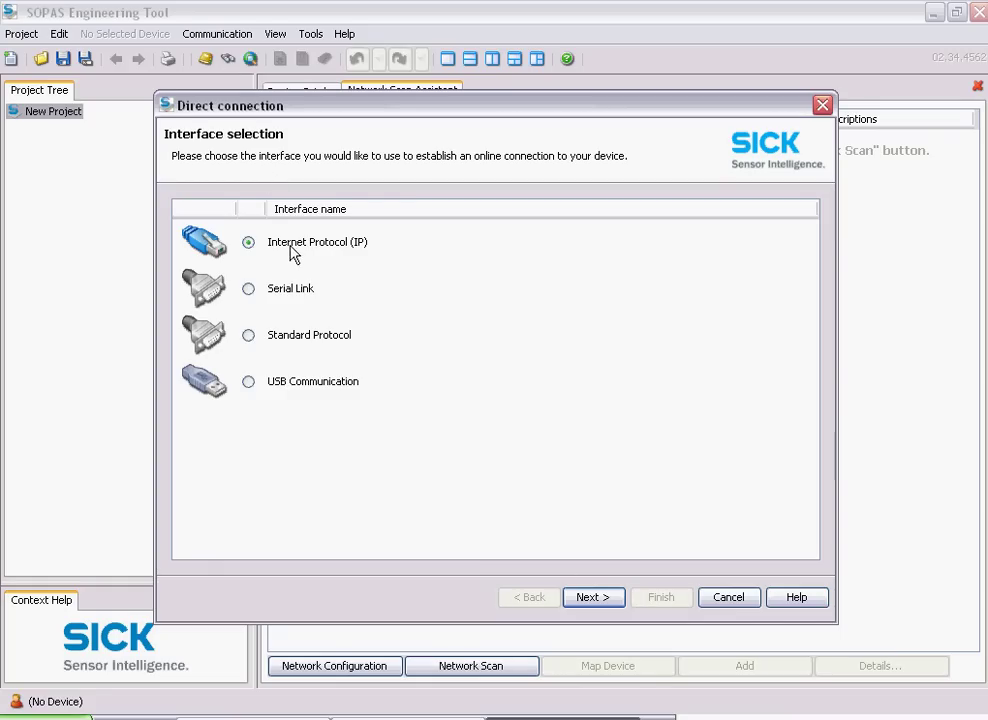
{"action": "left_click", "coordinate": [596, 600]}
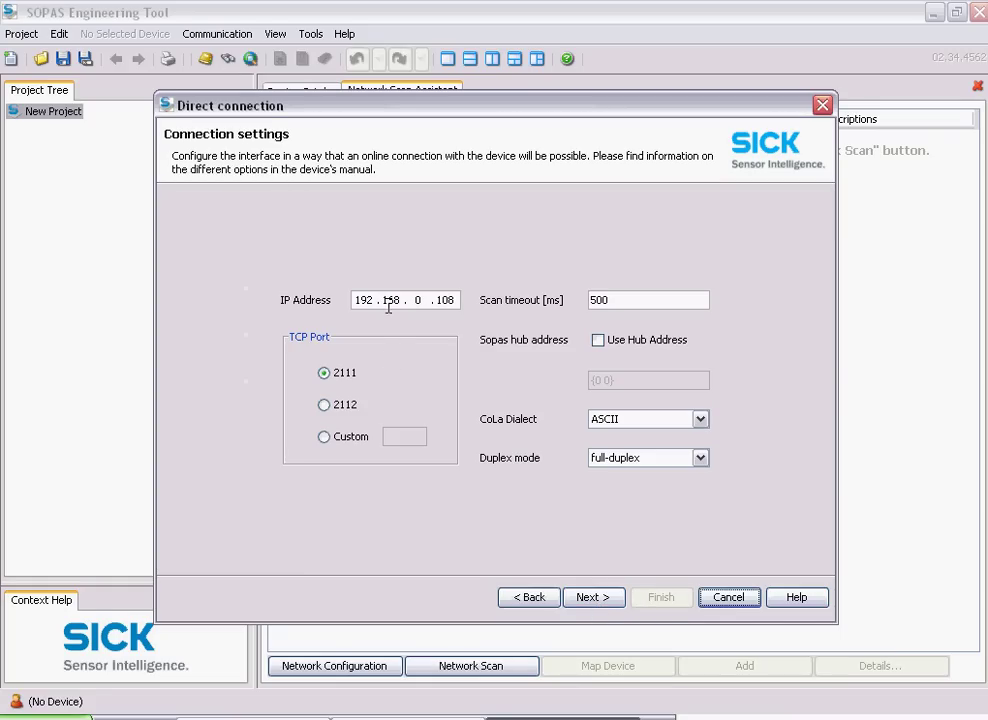
{"action": "double_click", "coordinate": [440, 301]}
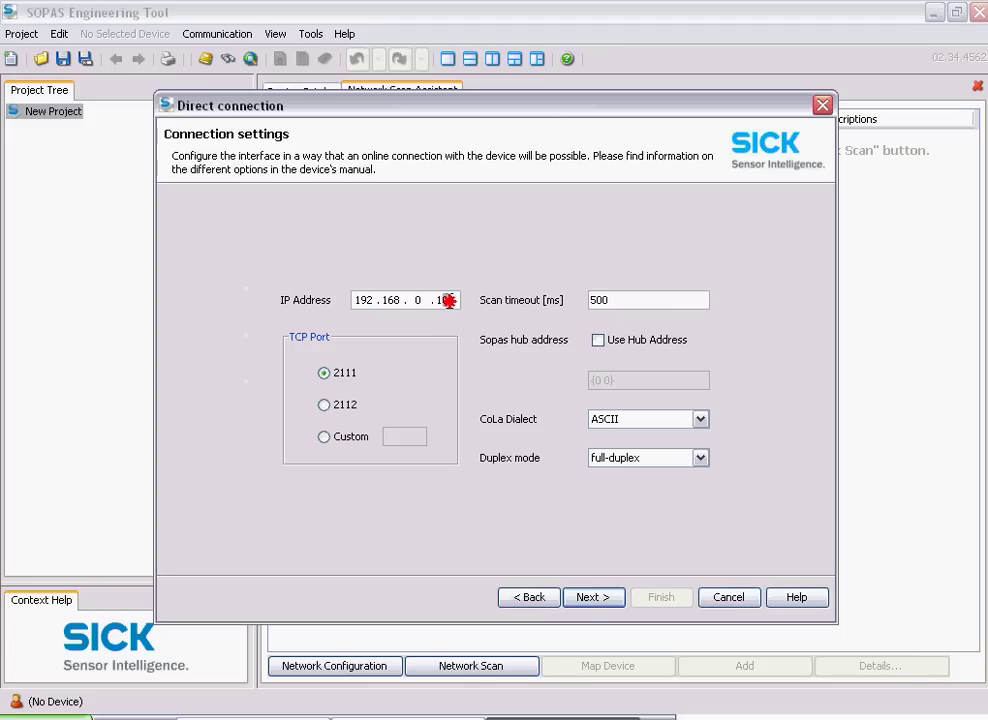
{"action": "type", "text": "108"}
{"action": "left_click", "coordinate": [603, 597]}
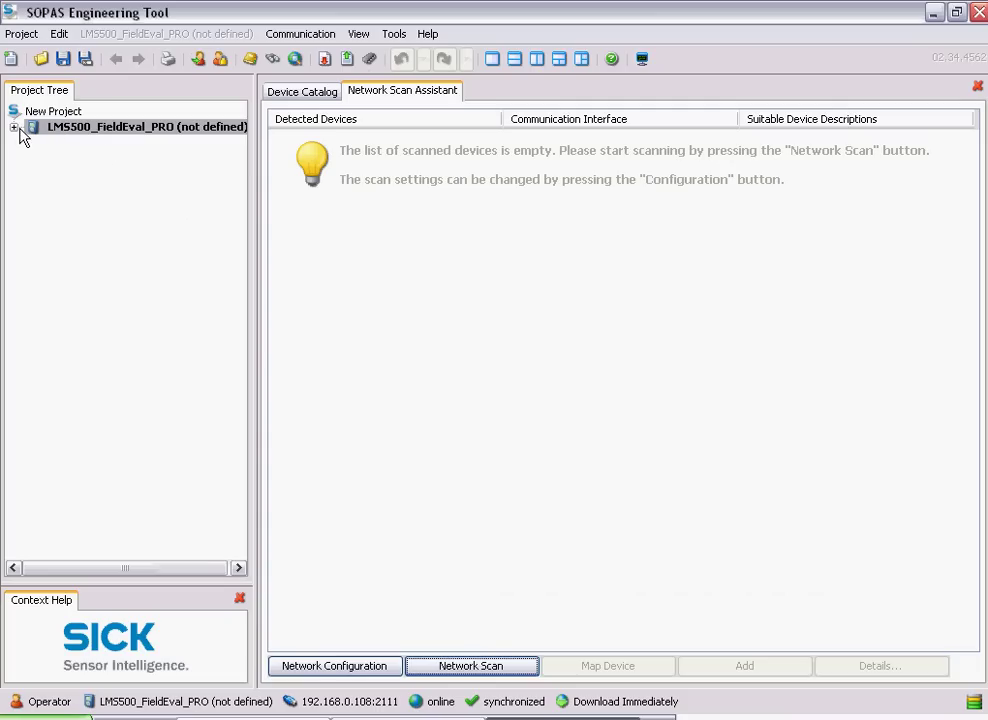
Step: Expand the scanner node and log in as Authorized Client with the device password
{"action": "left_click", "coordinate": [14, 128]}
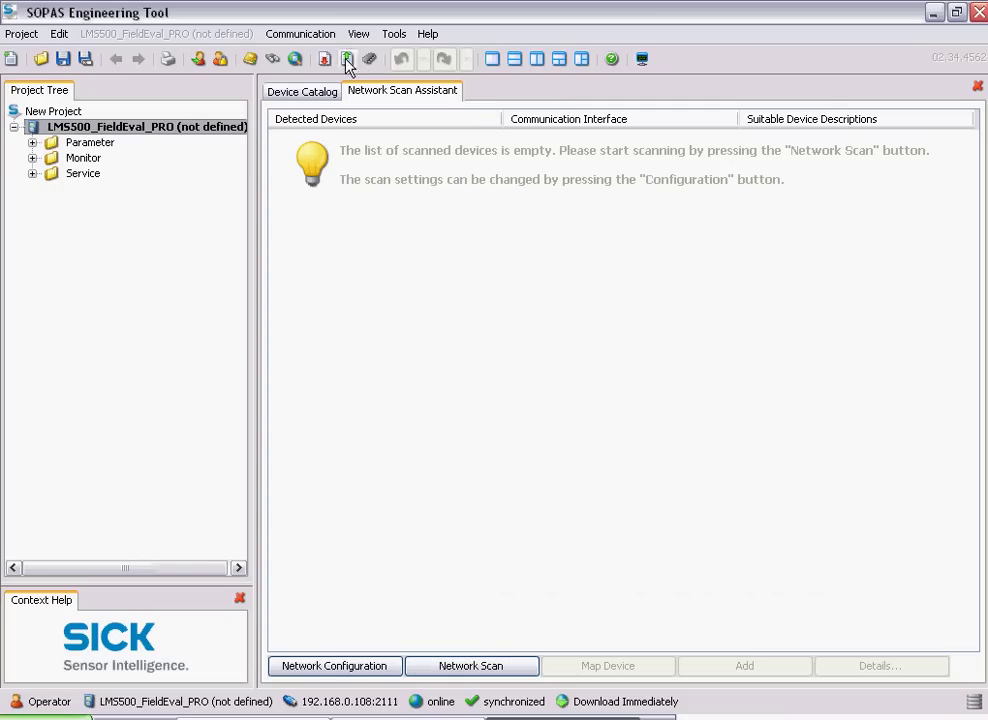
{"action": "left_click", "coordinate": [396, 40]}
{"action": "left_click", "coordinate": [403, 53]}
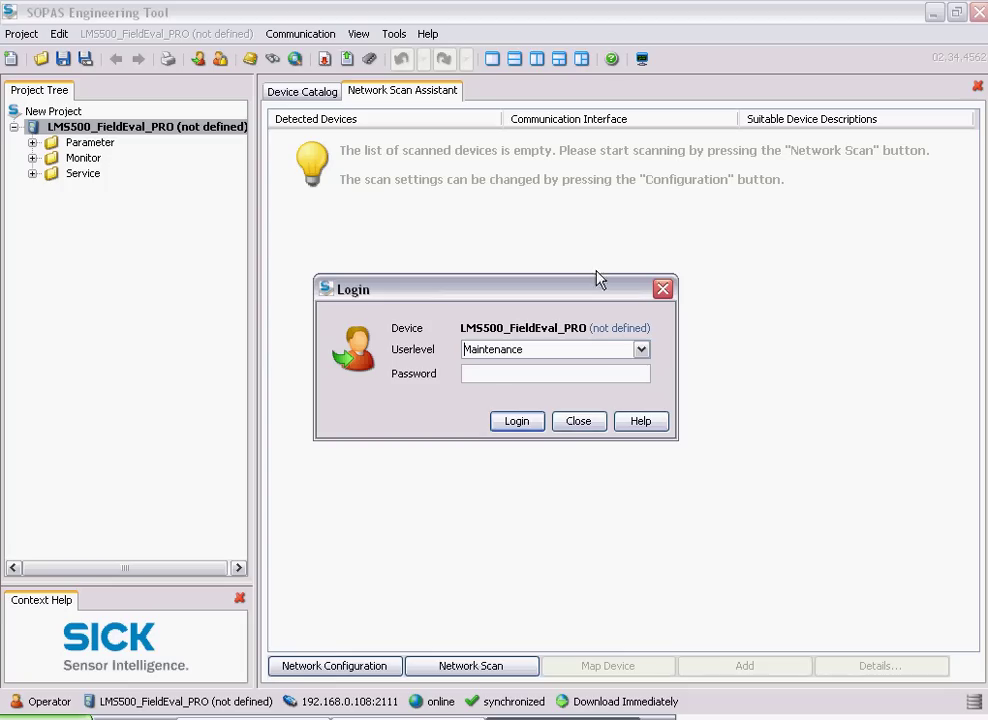
{"action": "left_click", "coordinate": [641, 349]}
{"action": "left_click", "coordinate": [633, 386]}
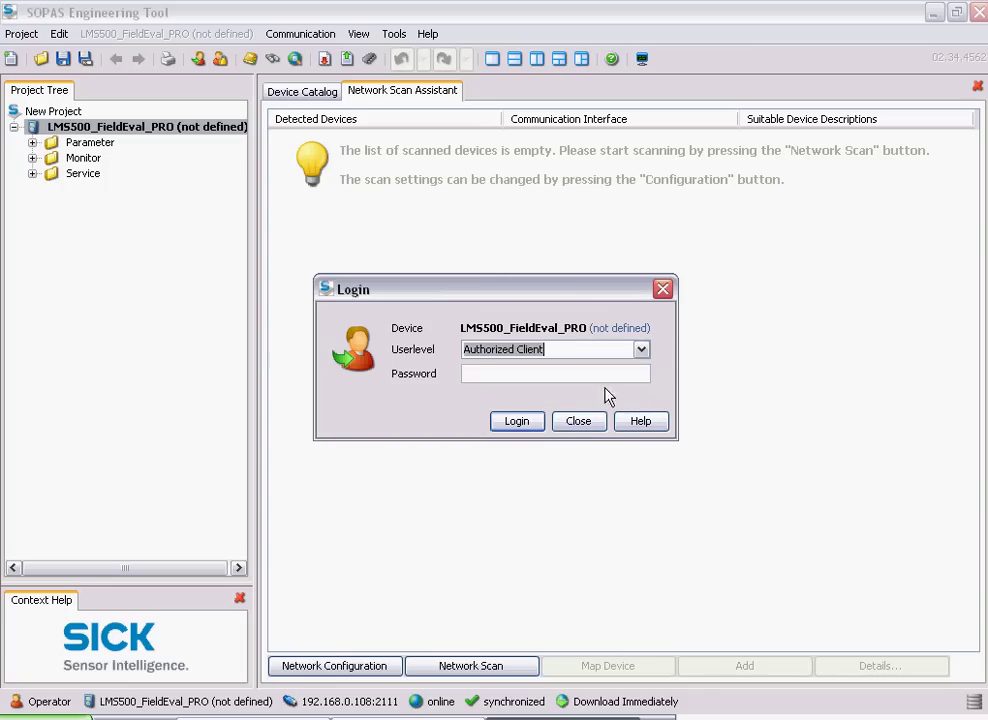
{"action": "left_click", "coordinate": [565, 374]}
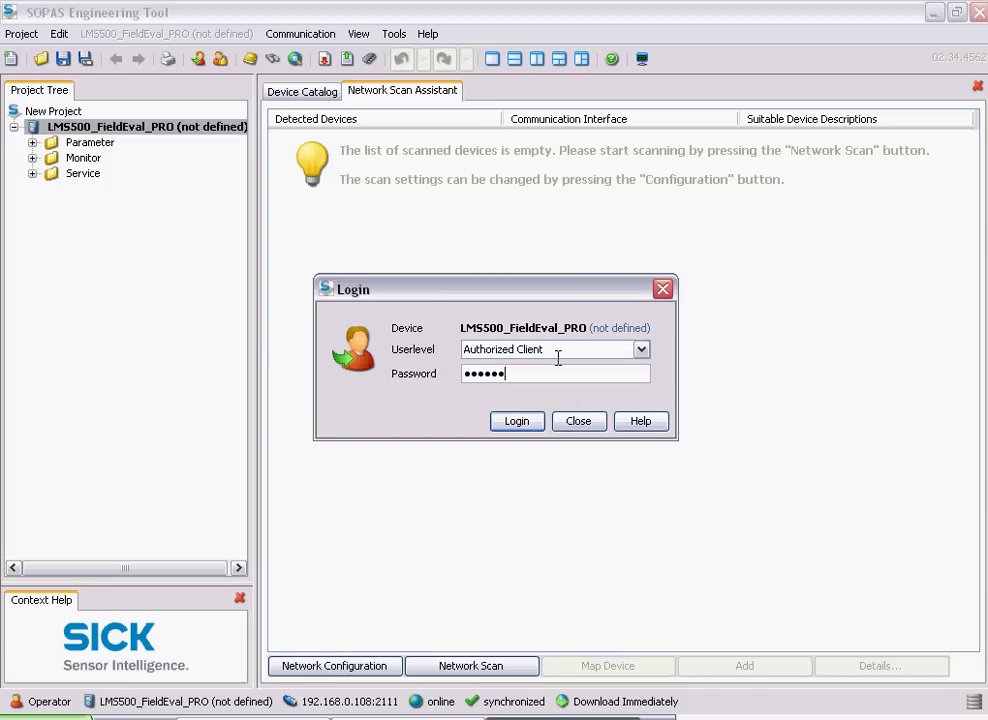
{"action": "left_click", "coordinate": [535, 424]}
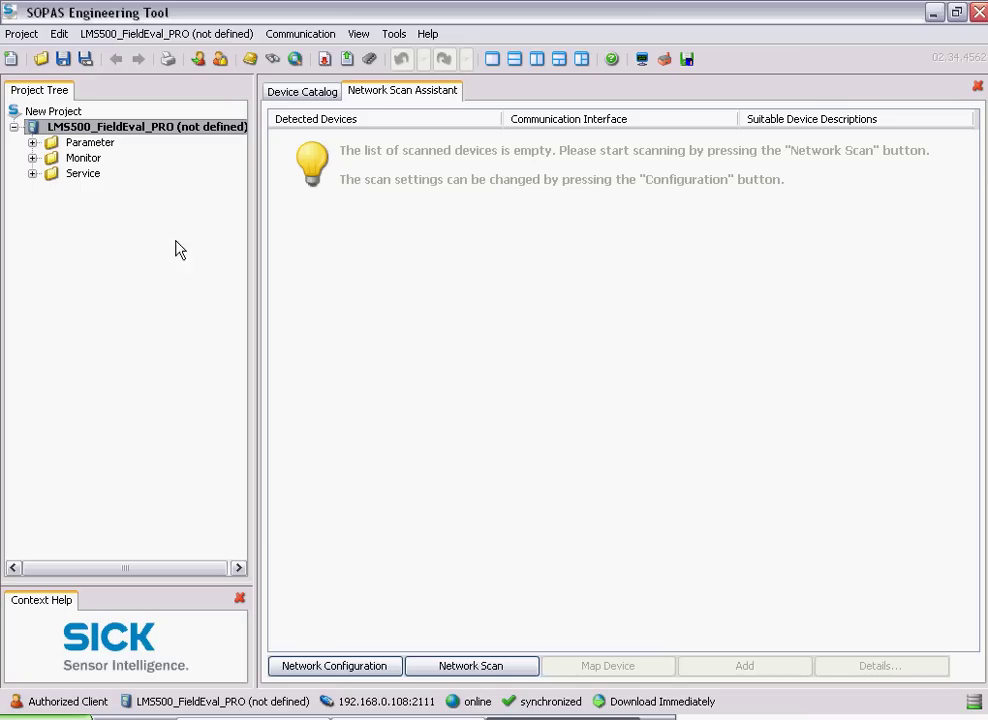
Step: Under Parameter > Field, create a new field named 'my field' of Rectangle type
{"action": "left_click", "coordinate": [32, 143]}
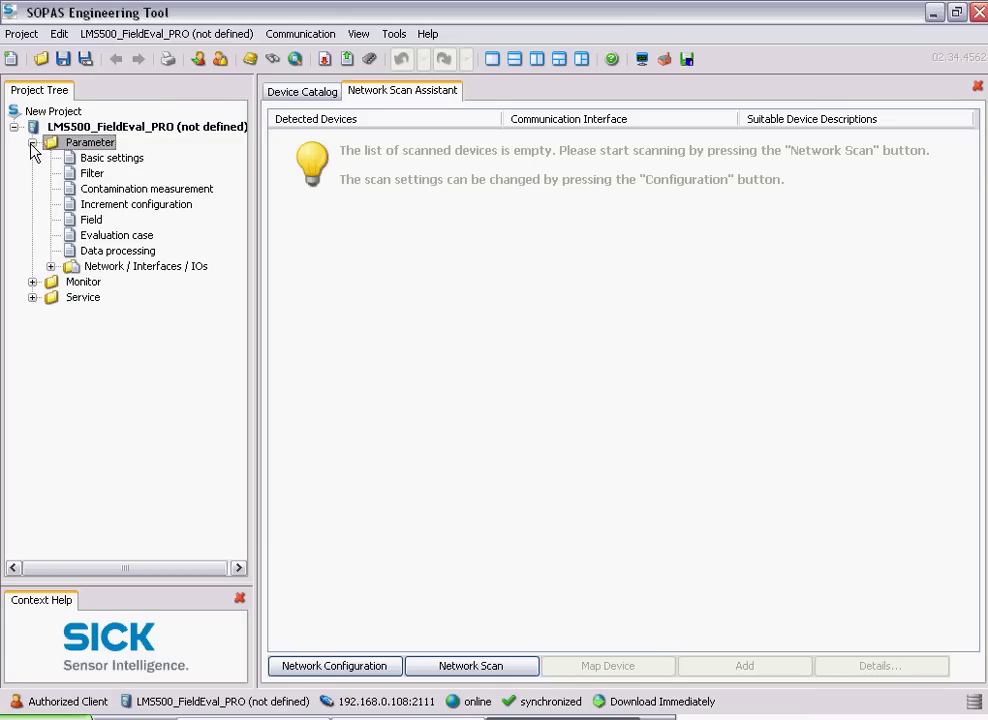
{"action": "left_click", "coordinate": [89, 221]}
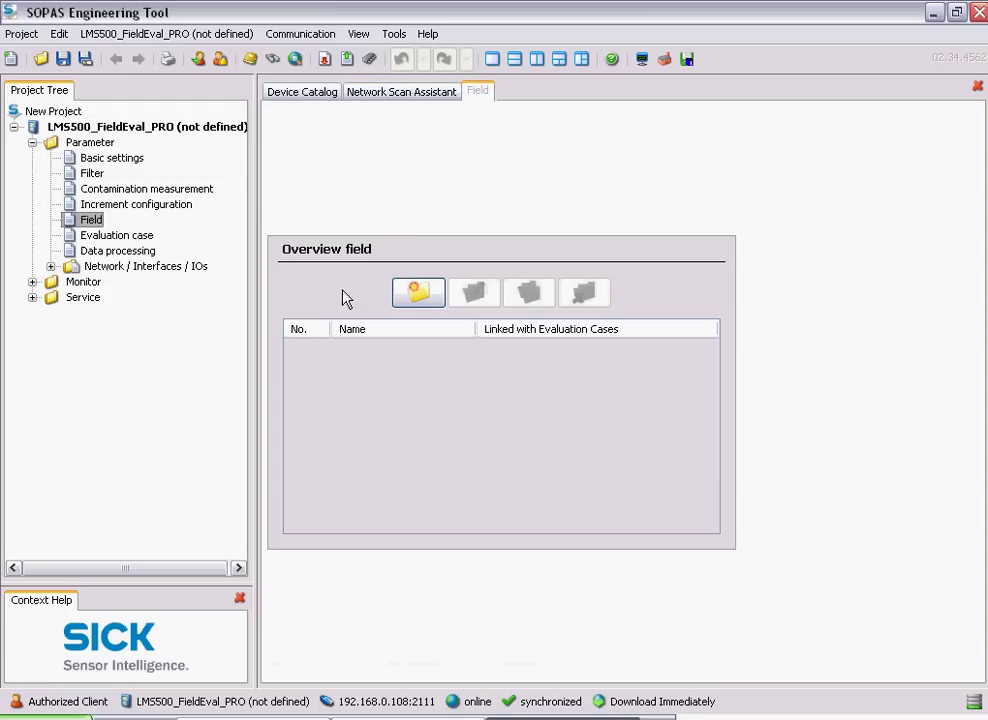
{"action": "left_click", "coordinate": [418, 291]}
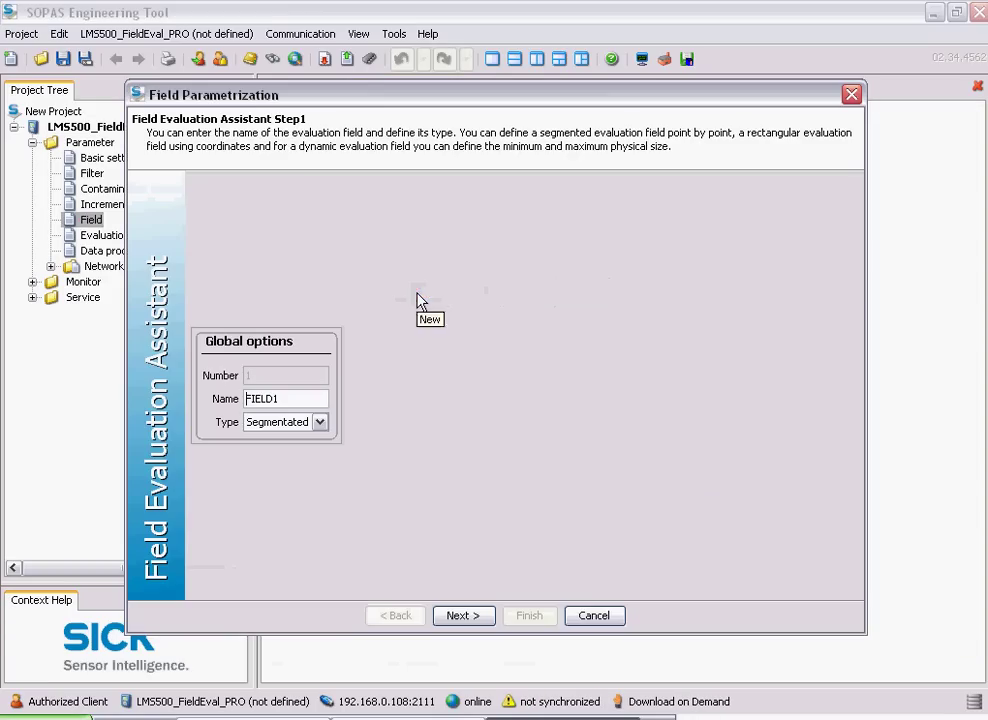
{"action": "left_click", "coordinate": [297, 396]}
{"action": "left_click_drag", "start_coordinate": [297, 396], "coordinate": [241, 405]}
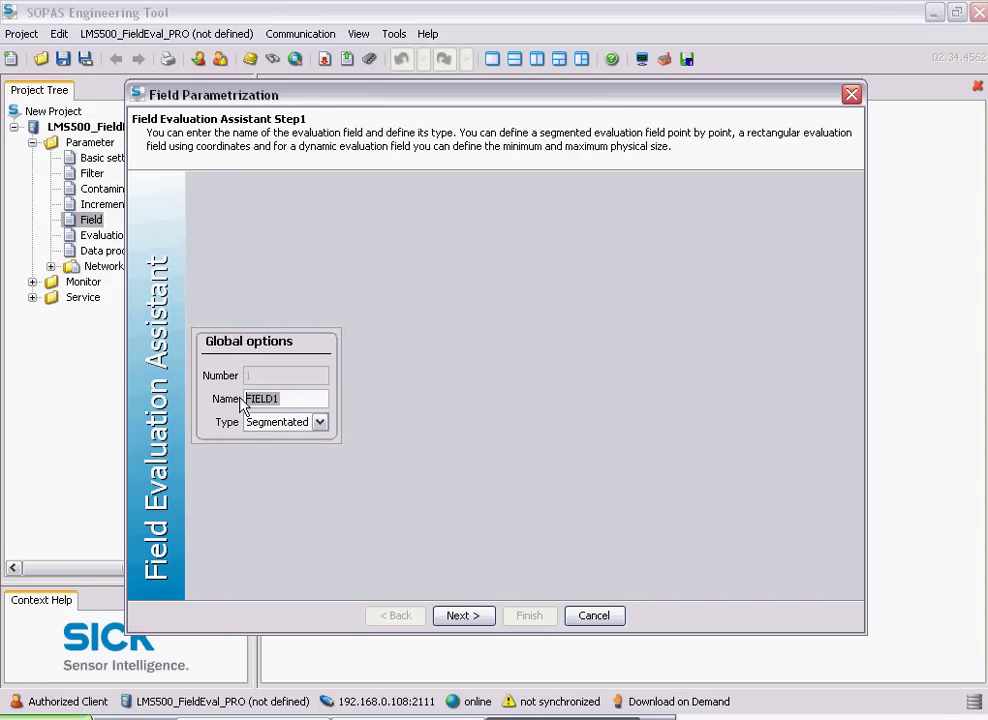
{"action": "type", "text": "my field"}
{"action": "left_click", "coordinate": [320, 422]}
{"action": "left_click", "coordinate": [299, 458]}
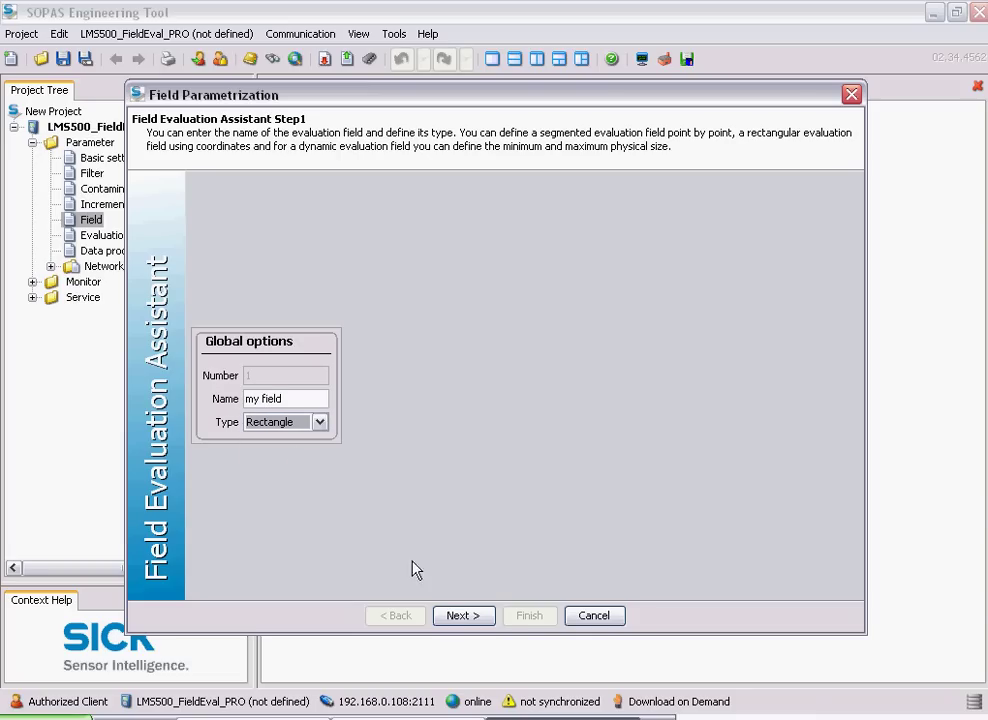
Step: Move on to Step 2, overlay the live scan, and zoom the plot to fit the field
{"action": "left_click", "coordinate": [466, 615]}
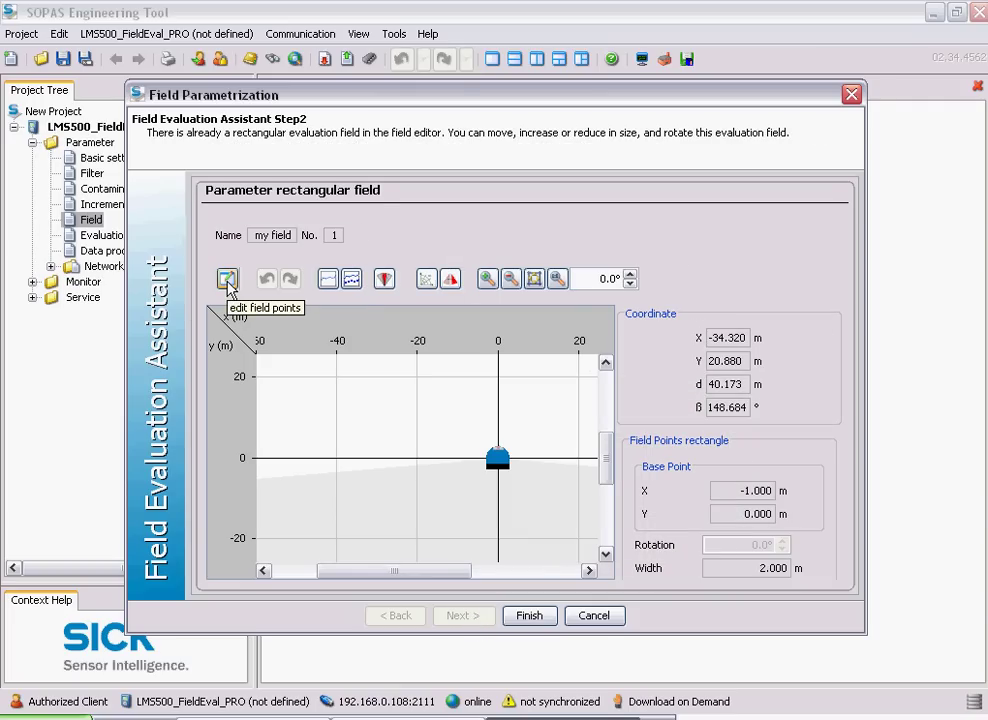
{"action": "left_click", "coordinate": [328, 283]}
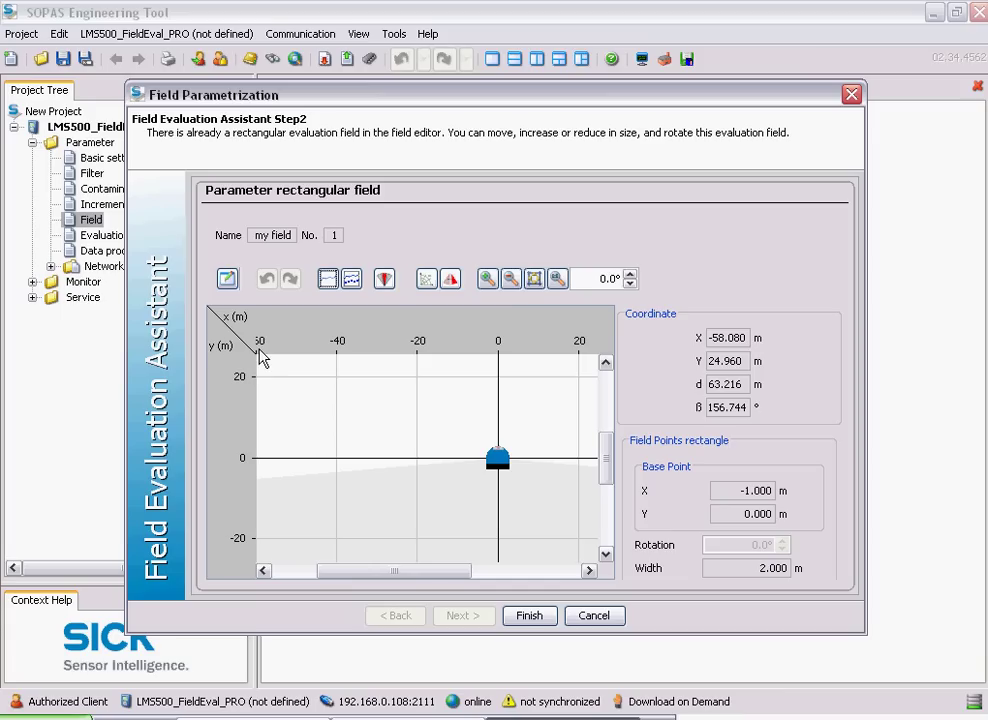
{"action": "left_click", "coordinate": [535, 282]}
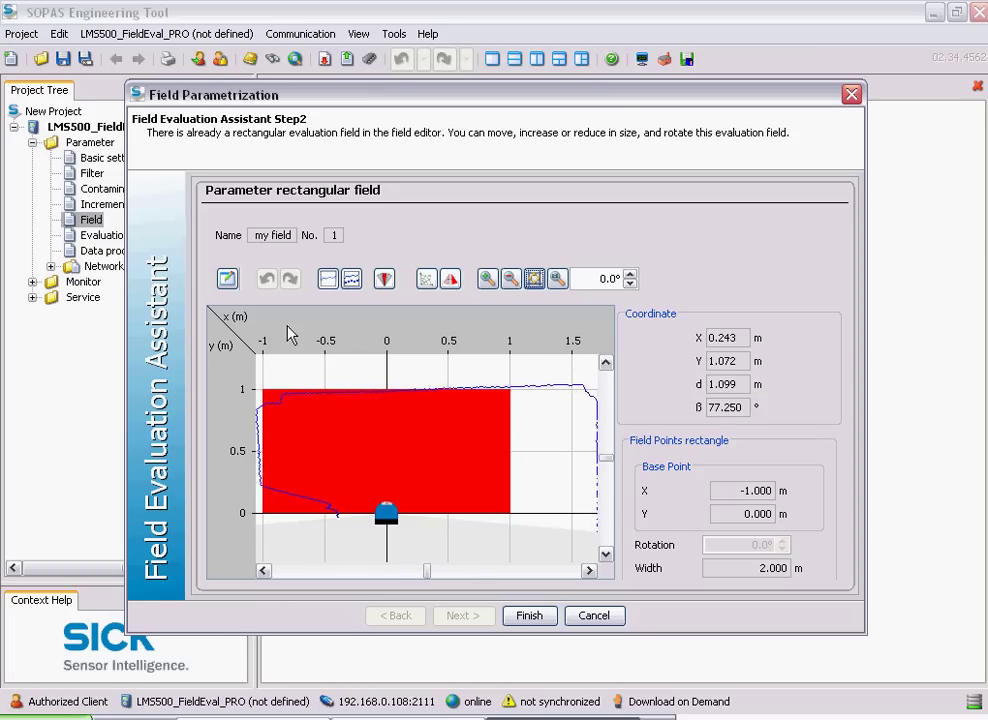
Step: Resize the rectangle to 1.069 m wide, move its base point to (-0.179, 0.391), and finish
{"action": "left_click", "coordinate": [229, 282]}
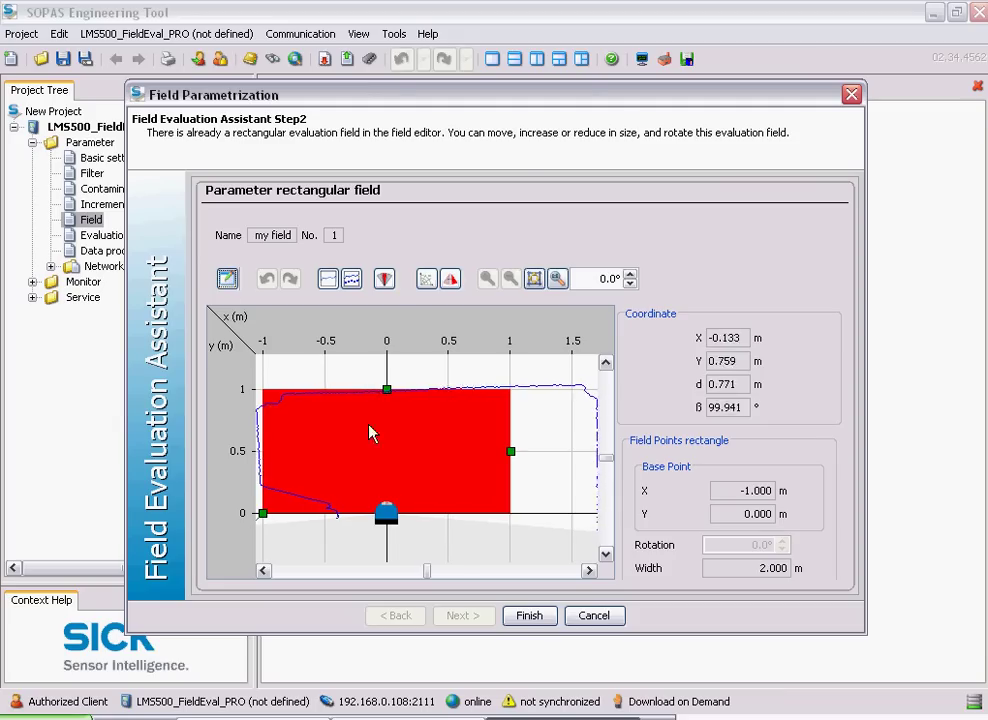
{"action": "left_click_drag", "start_coordinate": [387, 392], "coordinate": [387, 460]}
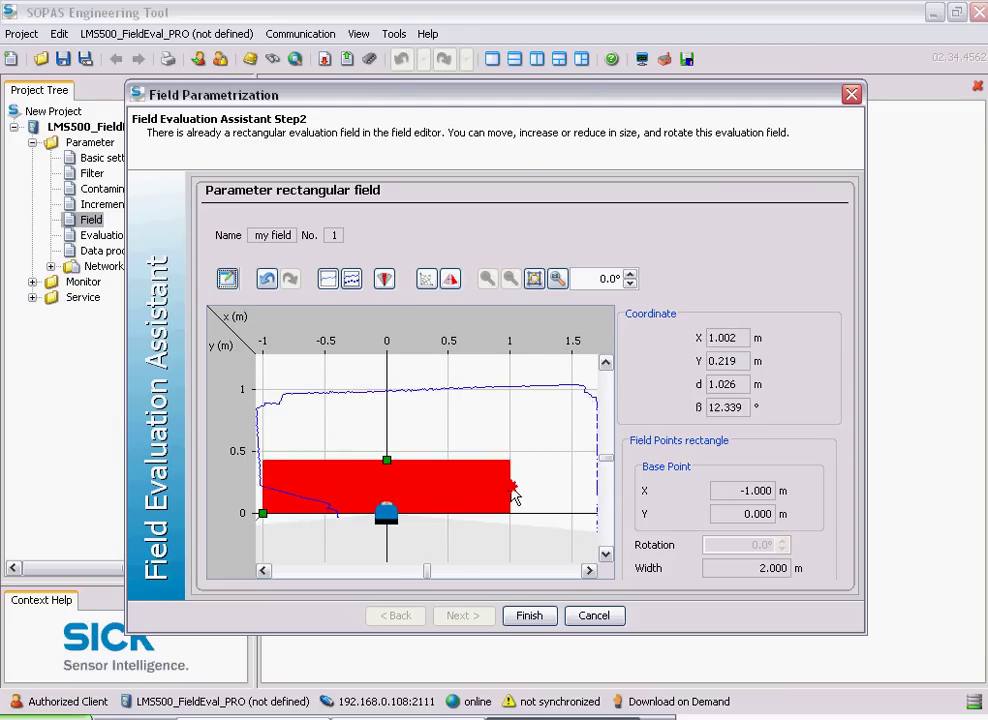
{"action": "left_click_drag", "start_coordinate": [510, 487], "coordinate": [396, 489]}
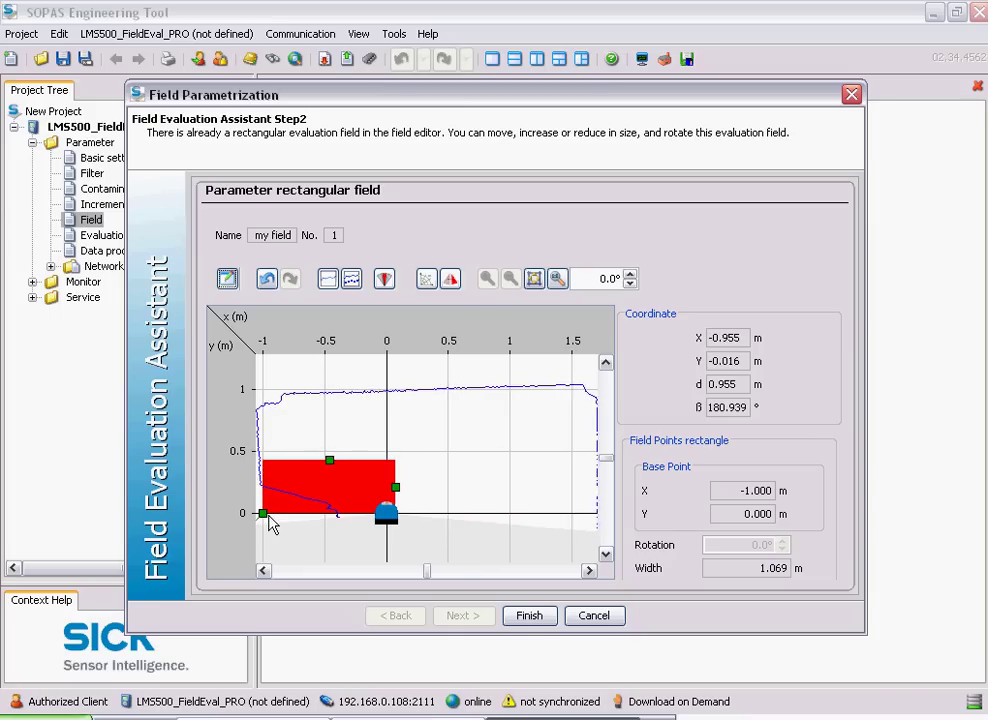
{"action": "left_click_drag", "start_coordinate": [263, 521], "coordinate": [325, 500]}
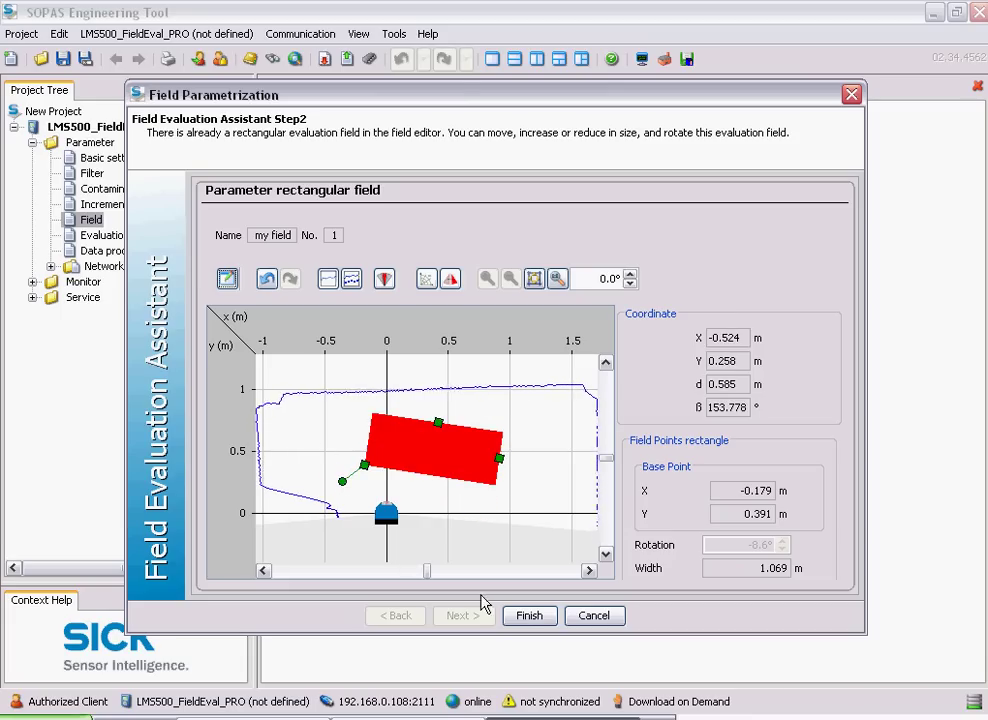
{"action": "left_click", "coordinate": [535, 619]}
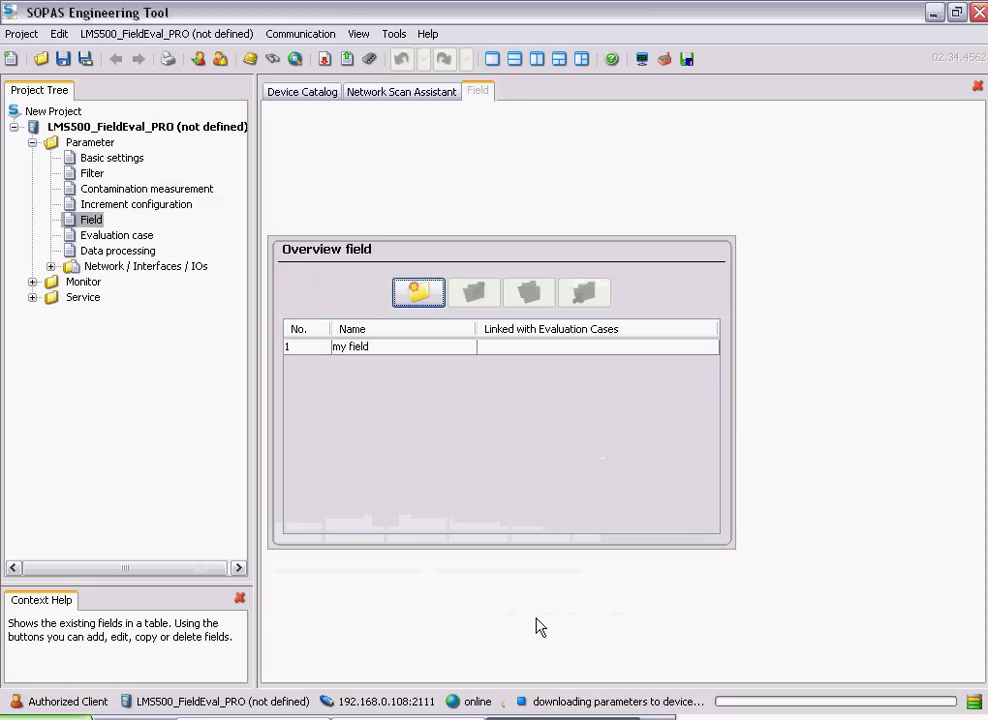
Step: Add an evaluation case 'my case' with 'my field' as its field
{"action": "left_click", "coordinate": [106, 237]}
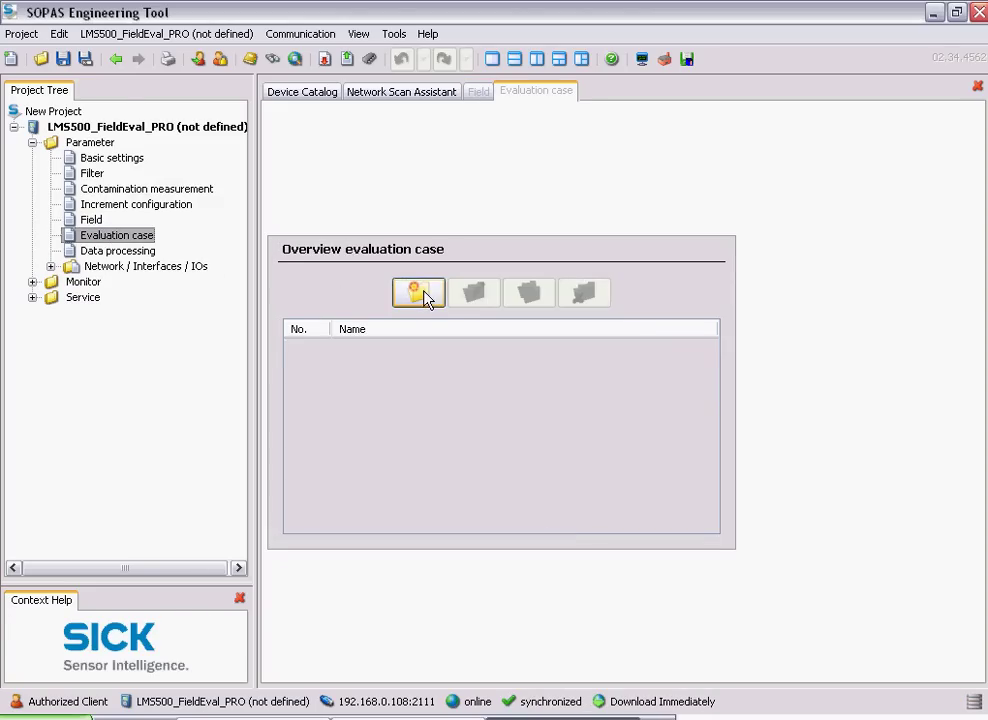
{"action": "left_click", "coordinate": [419, 293]}
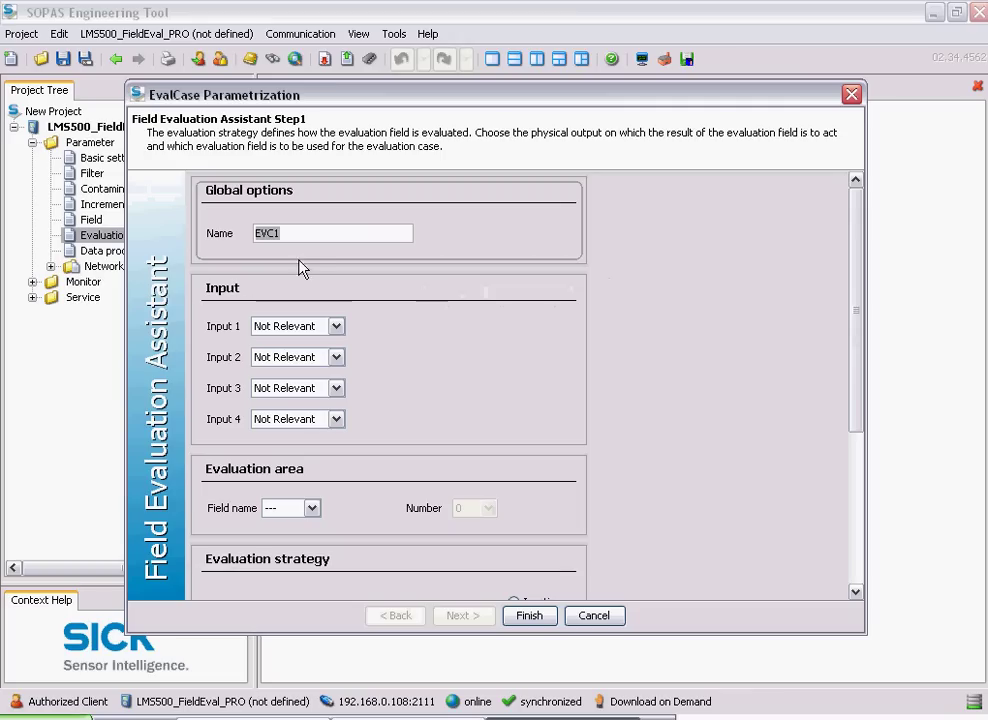
{"action": "type", "text": "my case"}
{"action": "left_click", "coordinate": [312, 508]}
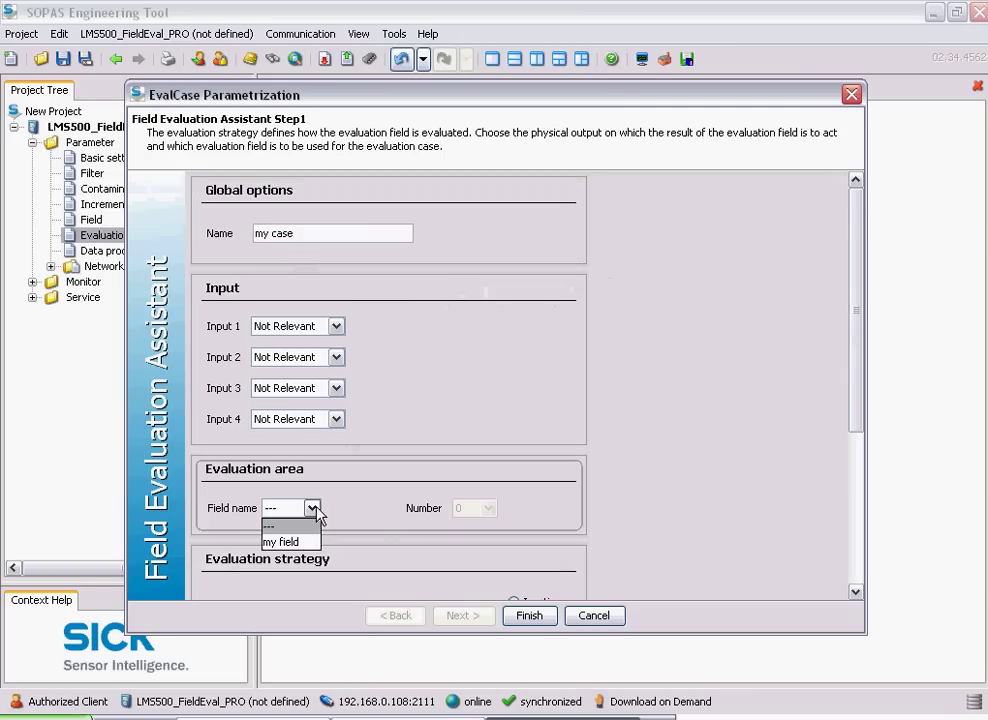
{"action": "left_click", "coordinate": [275, 542]}
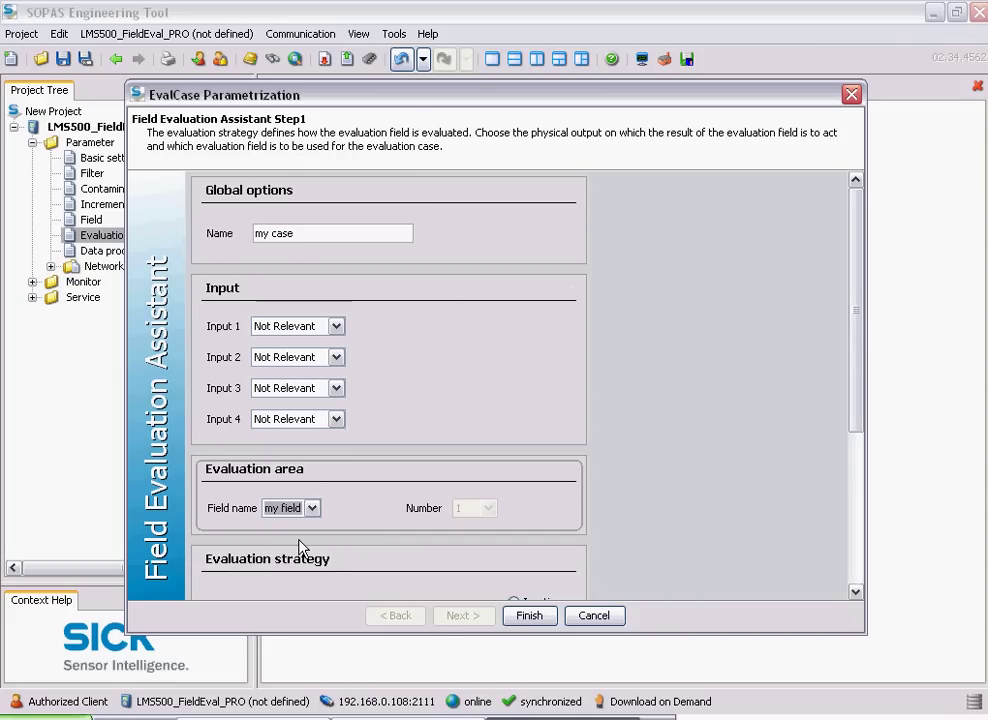
Step: Set blanking size to 50 mm, route the result to Output1, and finish the case
{"action": "left_click", "coordinate": [856, 592]}
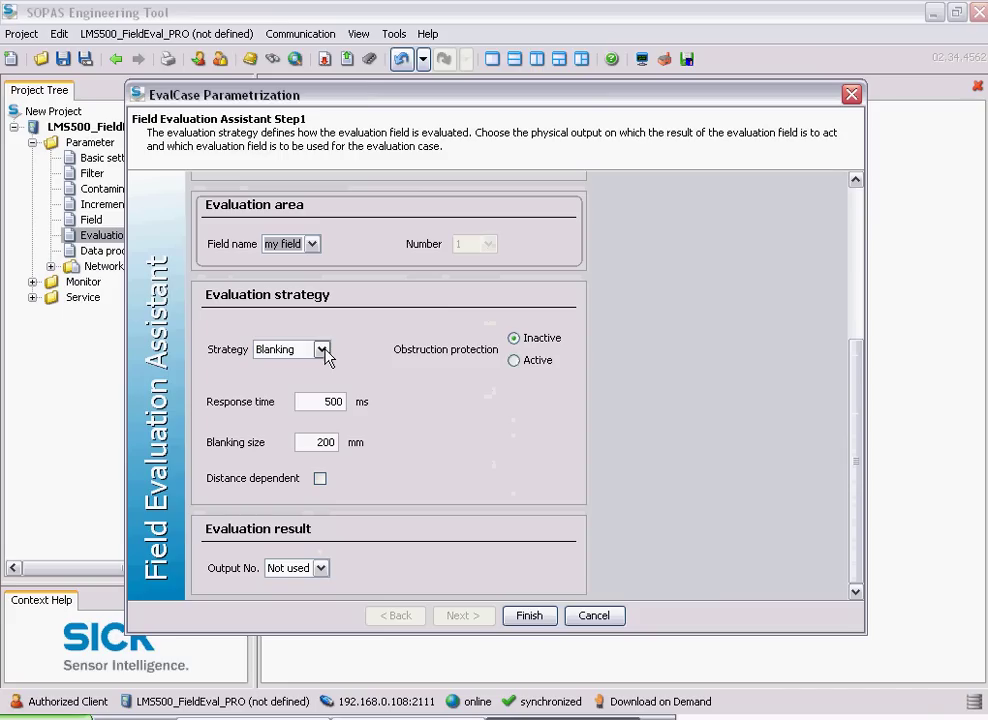
{"action": "left_click", "coordinate": [316, 443]}
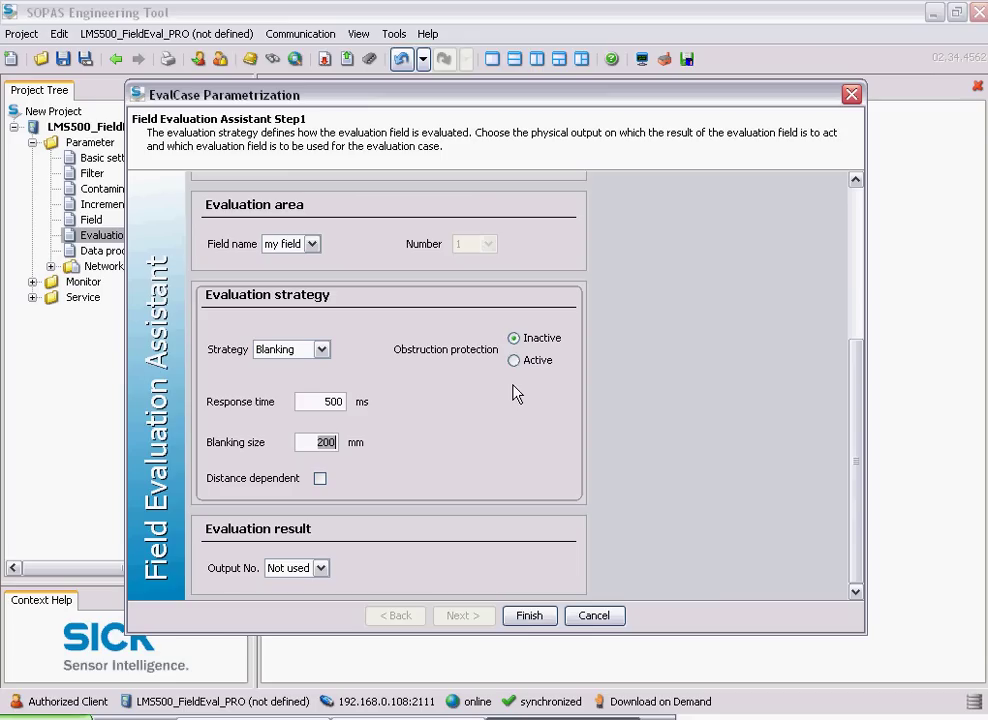
{"action": "type", "text": "50"}
{"action": "left_click", "coordinate": [321, 568]}
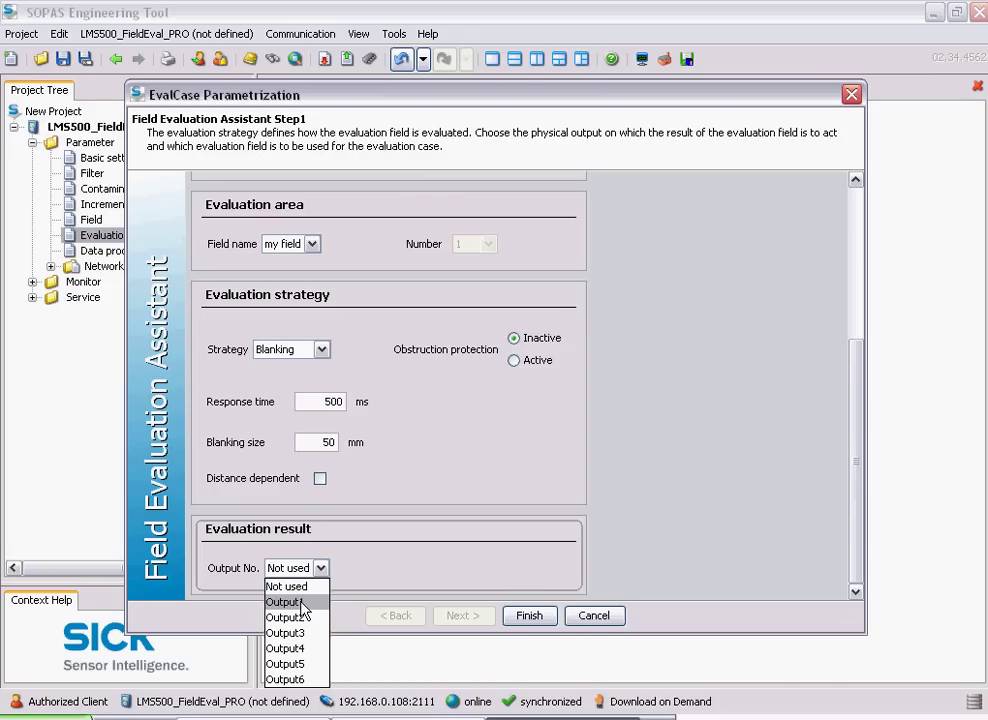
{"action": "left_click", "coordinate": [302, 604]}
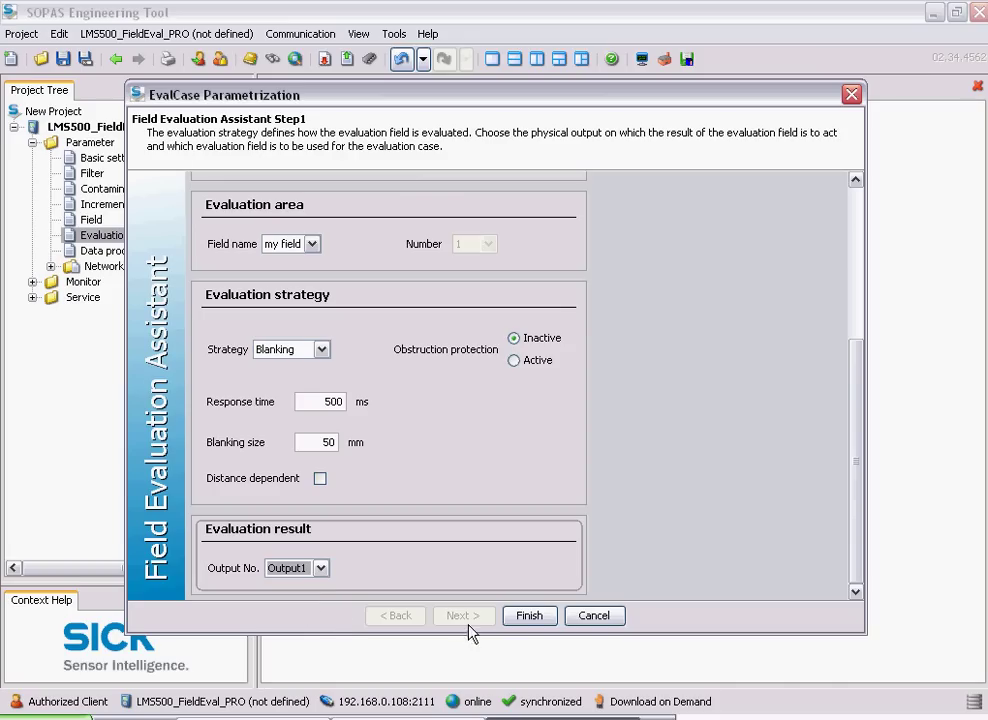
{"action": "left_click", "coordinate": [530, 616]}
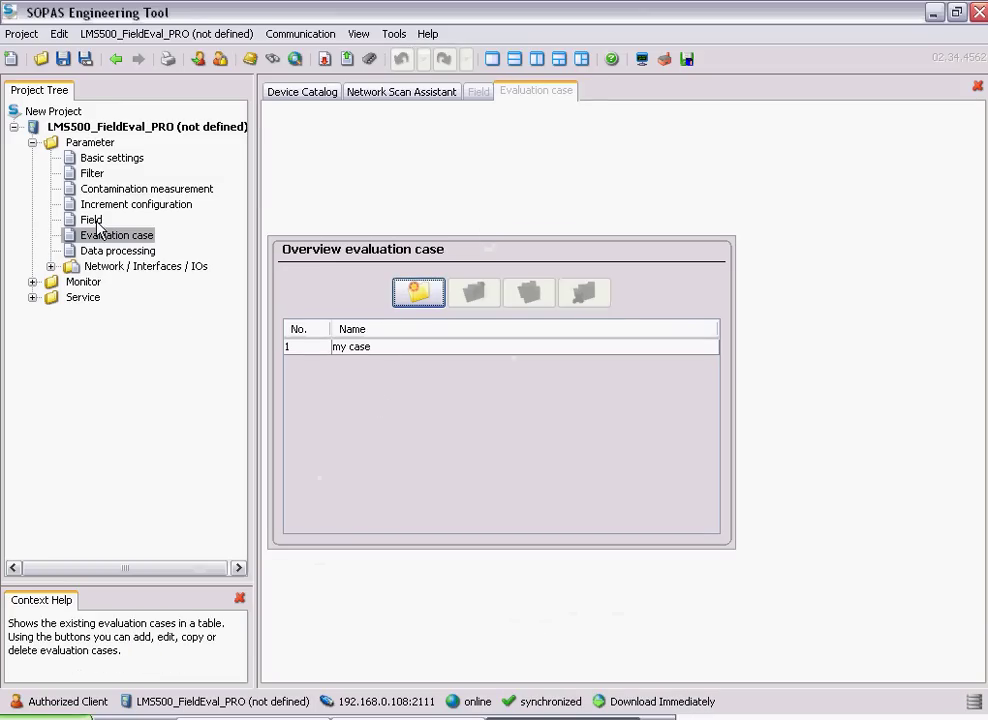
Step: Open the Field evaluation monitor, zoom to fit, display by output, and reset the output counters
{"action": "left_click", "coordinate": [33, 282]}
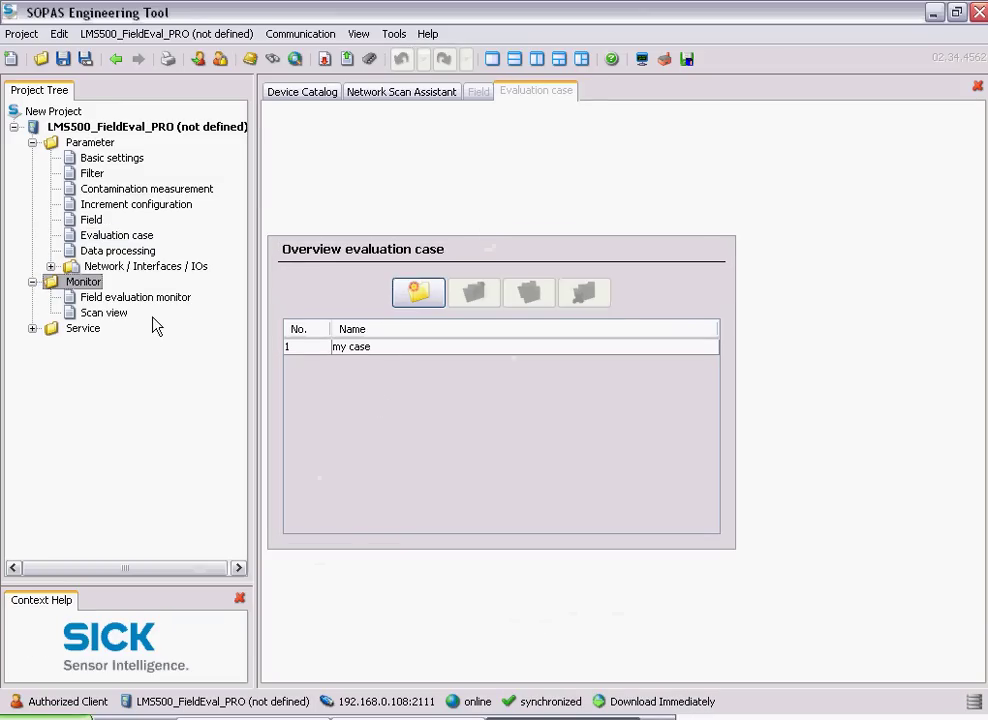
{"action": "left_click", "coordinate": [122, 300]}
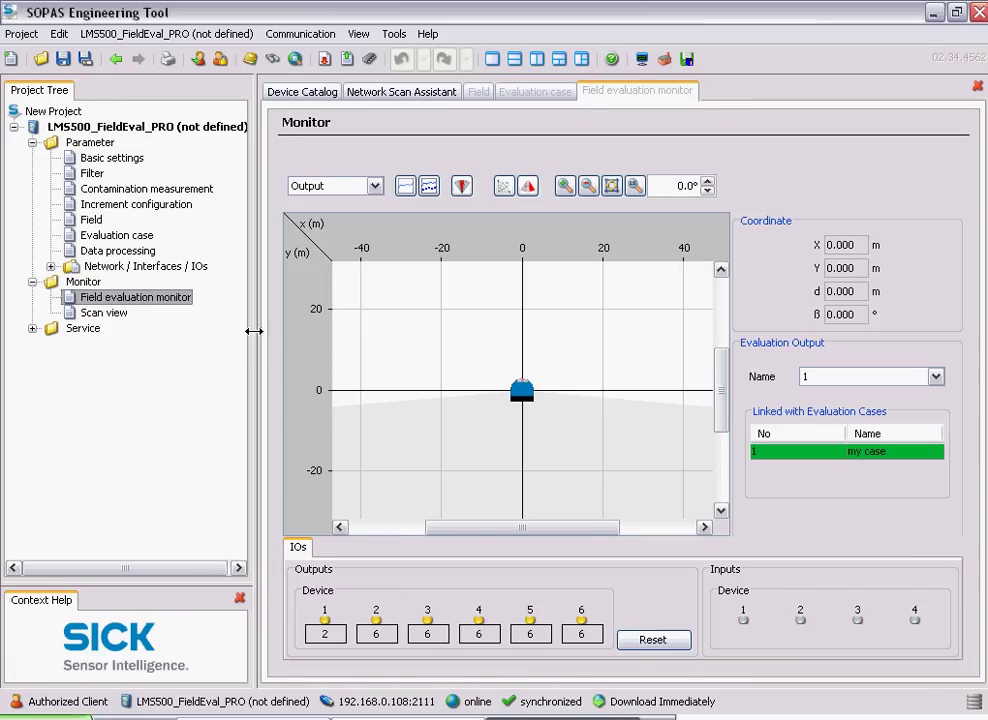
{"action": "left_click_drag", "start_coordinate": [256, 329], "coordinate": [64, 345]}
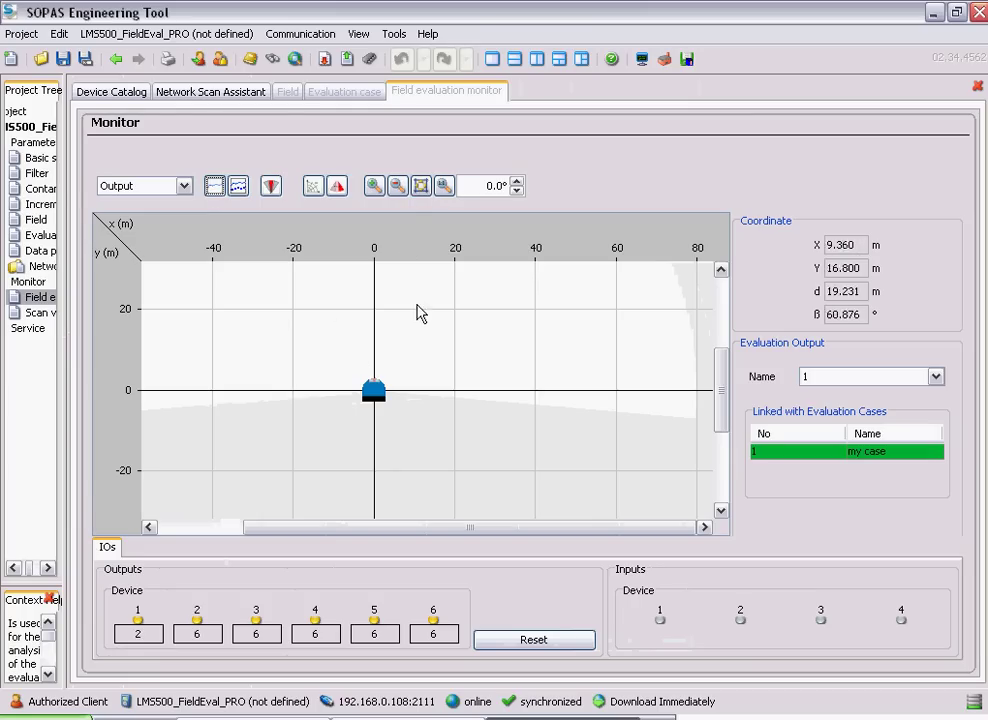
{"action": "left_click", "coordinate": [421, 188]}
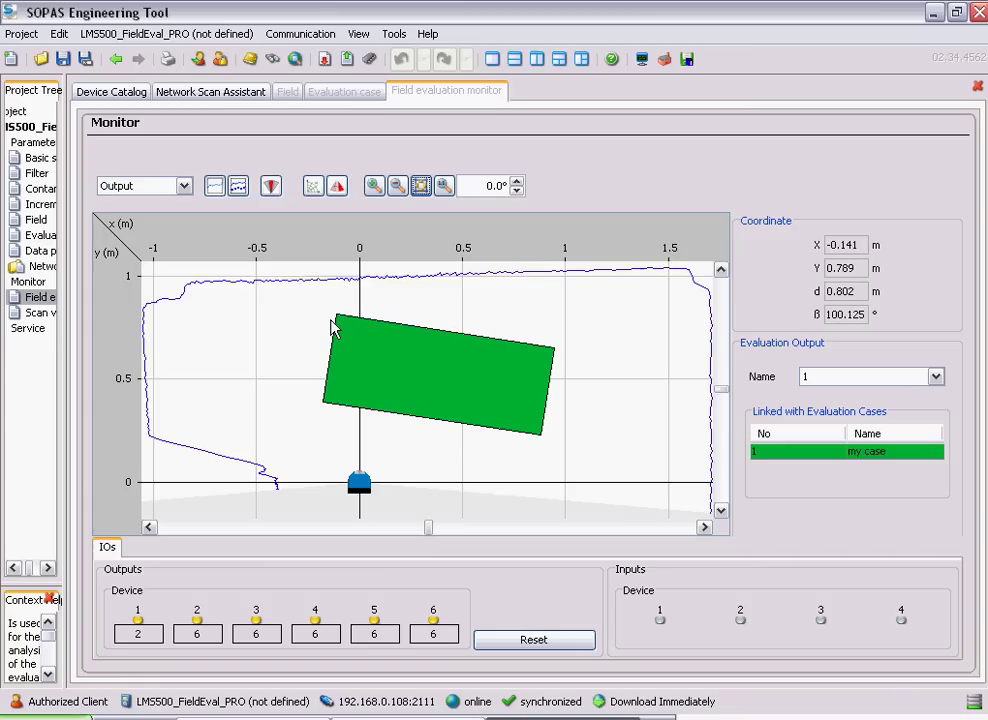
{"action": "left_click", "coordinate": [185, 188]}
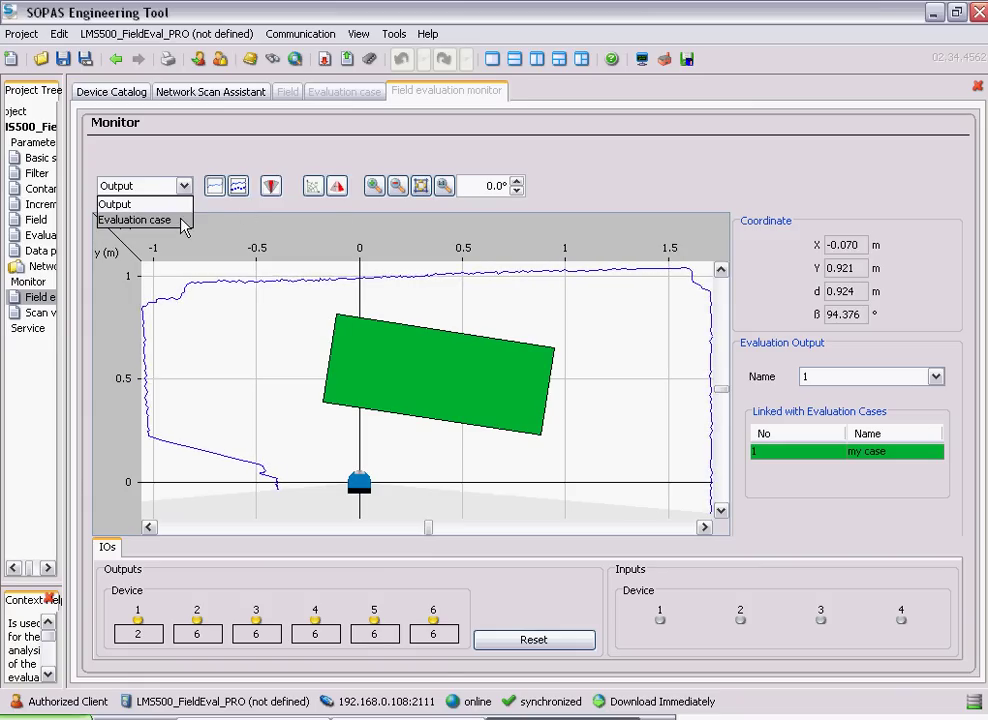
{"action": "left_click", "coordinate": [179, 207]}
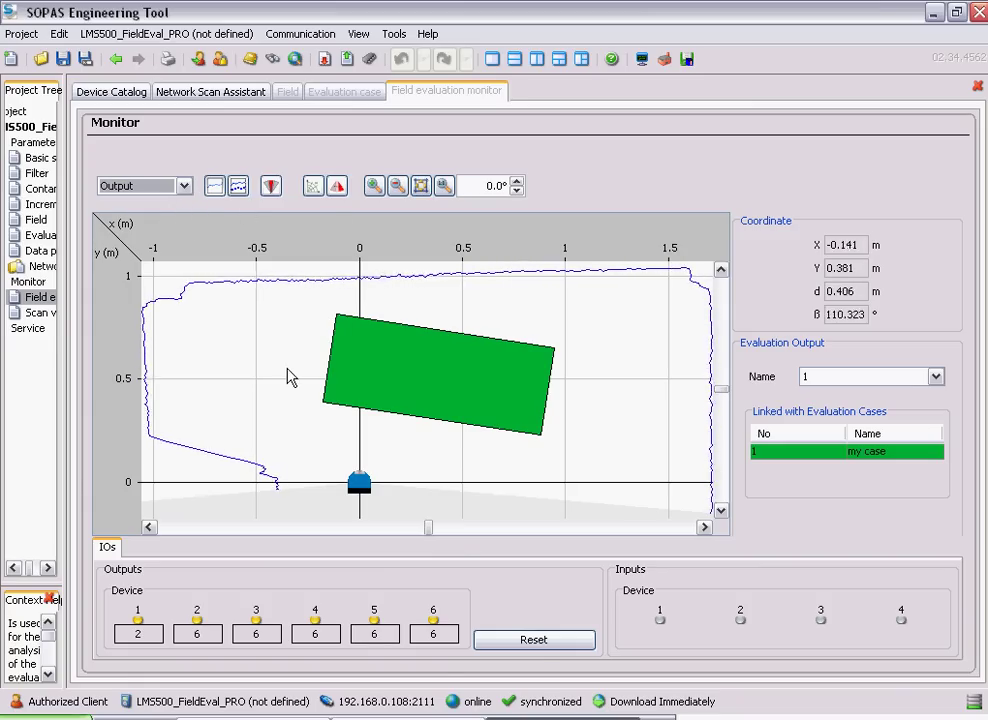
{"action": "left_click", "coordinate": [534, 640]}
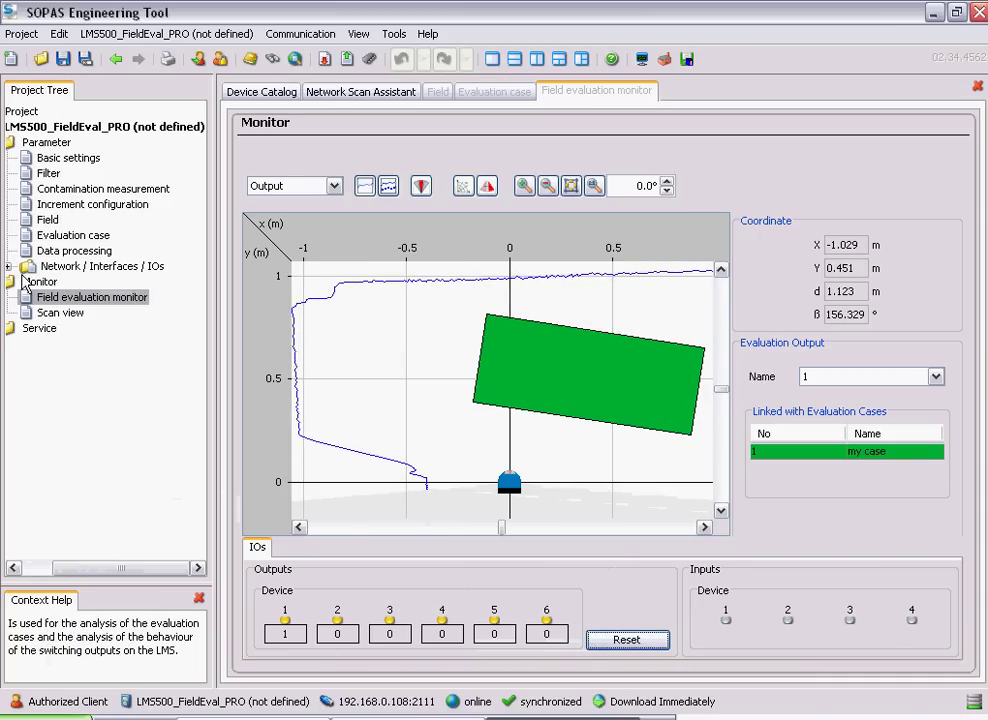
Step: On the Digital outputs page, toggle Output 1 logic between Active High and Active Low
{"action": "left_click", "coordinate": [9, 267]}
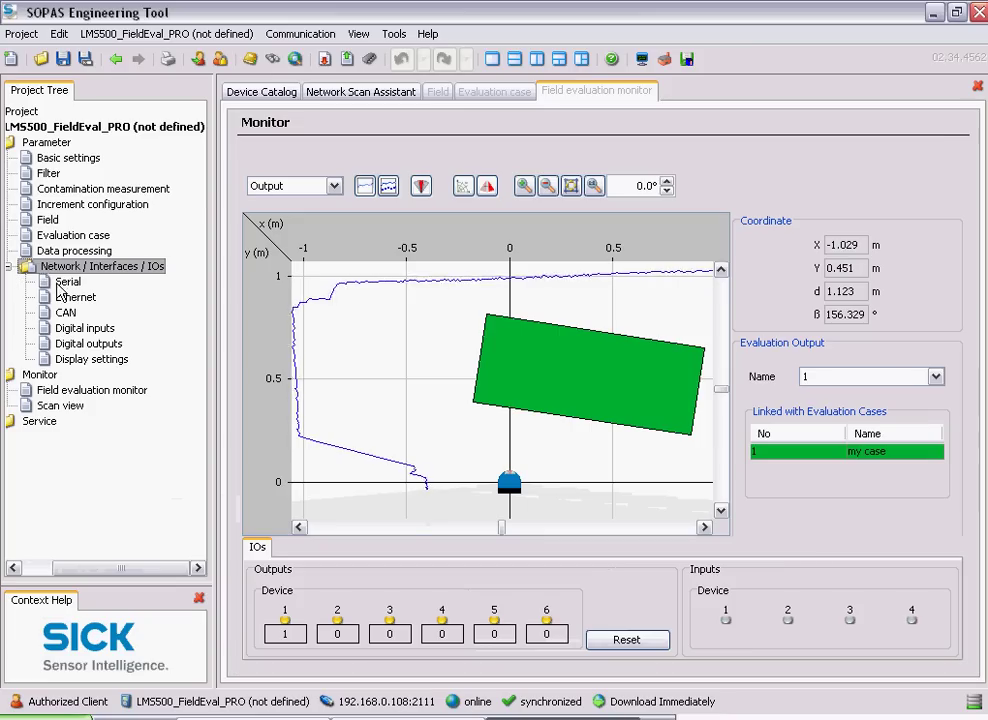
{"action": "left_click", "coordinate": [75, 344]}
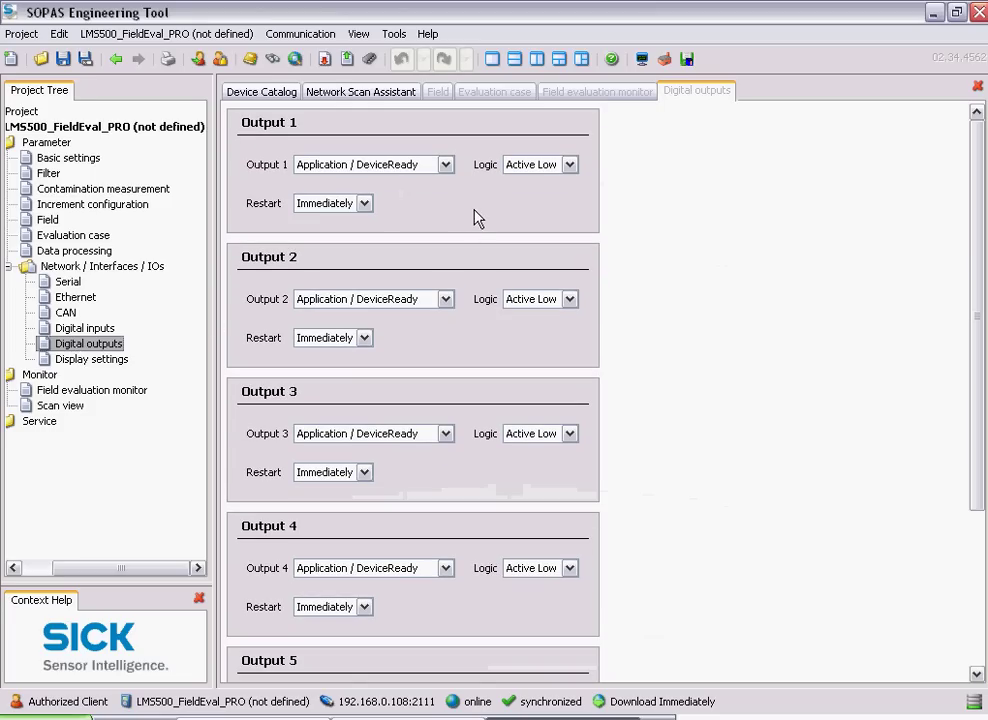
{"action": "left_click", "coordinate": [569, 166]}
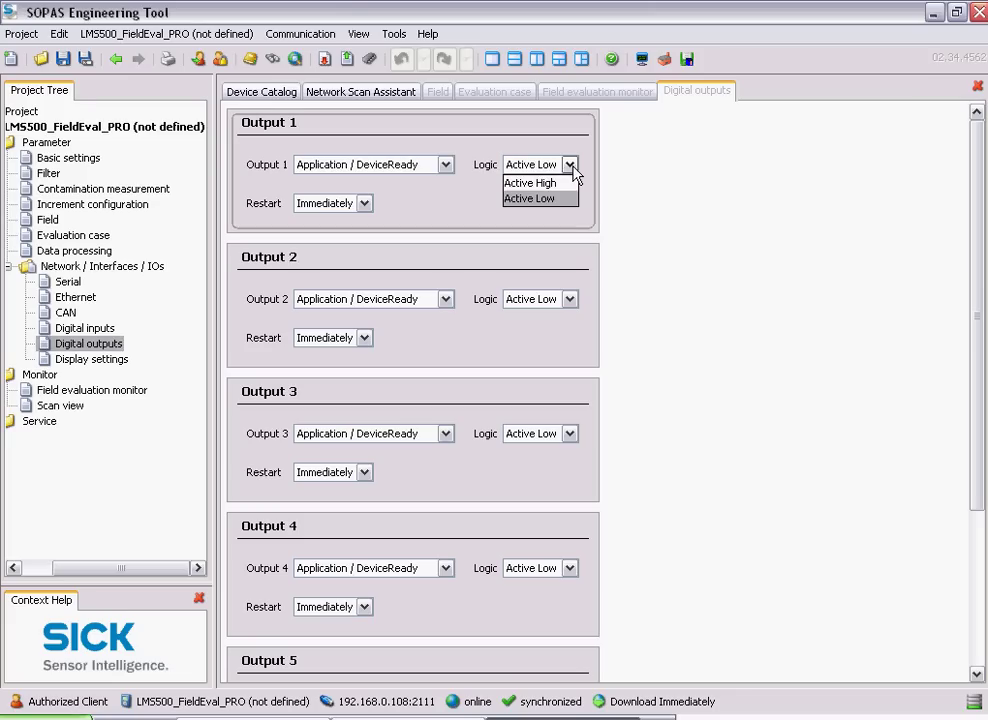
{"action": "left_click", "coordinate": [569, 185]}
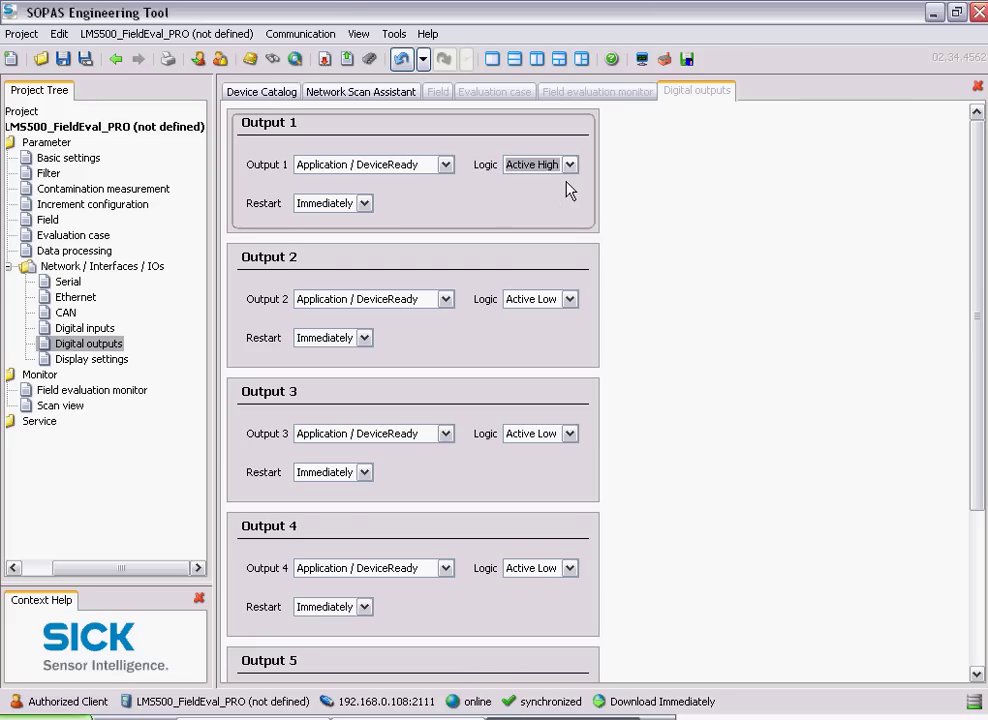
{"action": "left_click", "coordinate": [569, 167]}
{"action": "left_click", "coordinate": [567, 198]}
{"action": "left_click", "coordinate": [569, 166]}
{"action": "left_click", "coordinate": [565, 185]}
Step: Leave Output 1 on Active High and assign Output 3 the Contamination function
{"action": "left_click", "coordinate": [568, 167]}
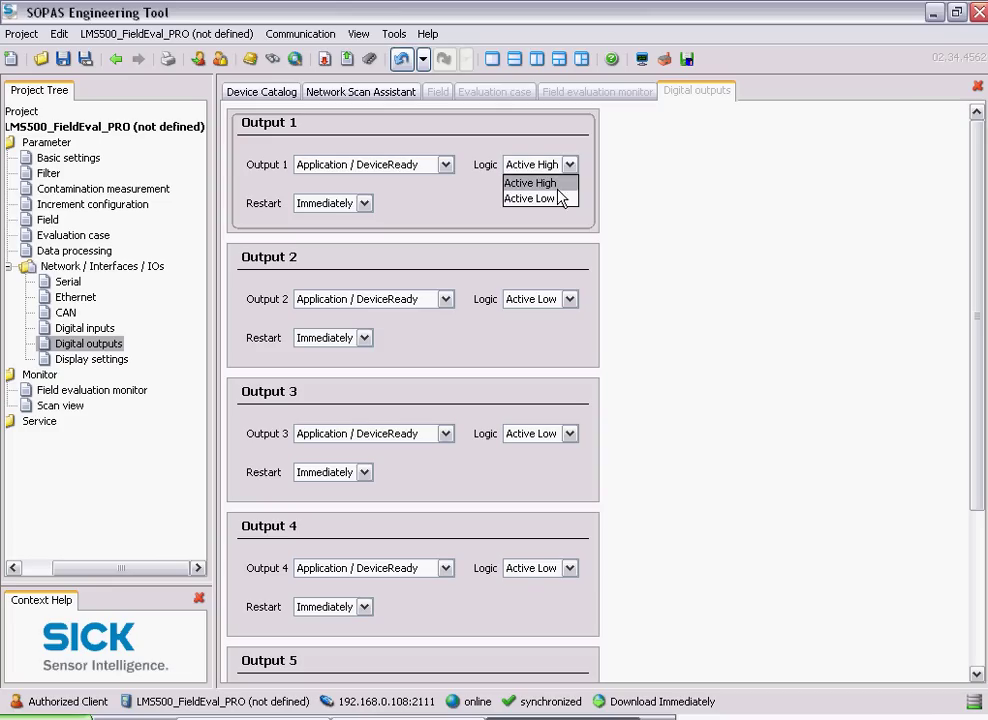
{"action": "left_click", "coordinate": [557, 199]}
{"action": "left_click", "coordinate": [568, 166]}
{"action": "left_click", "coordinate": [558, 185]}
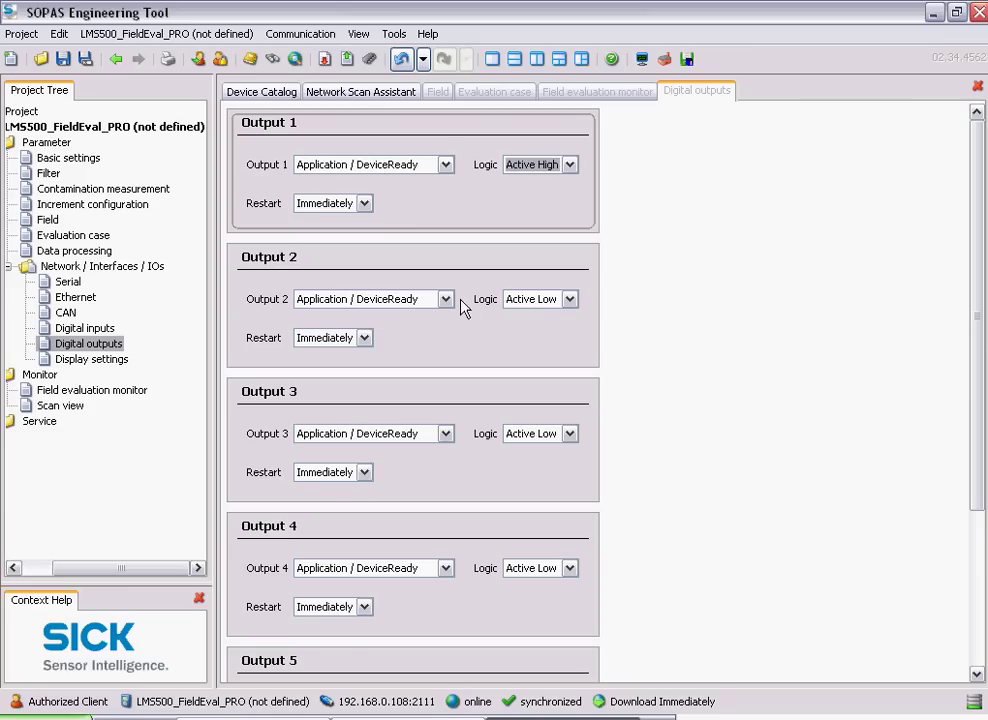
{"action": "left_click", "coordinate": [445, 438]}
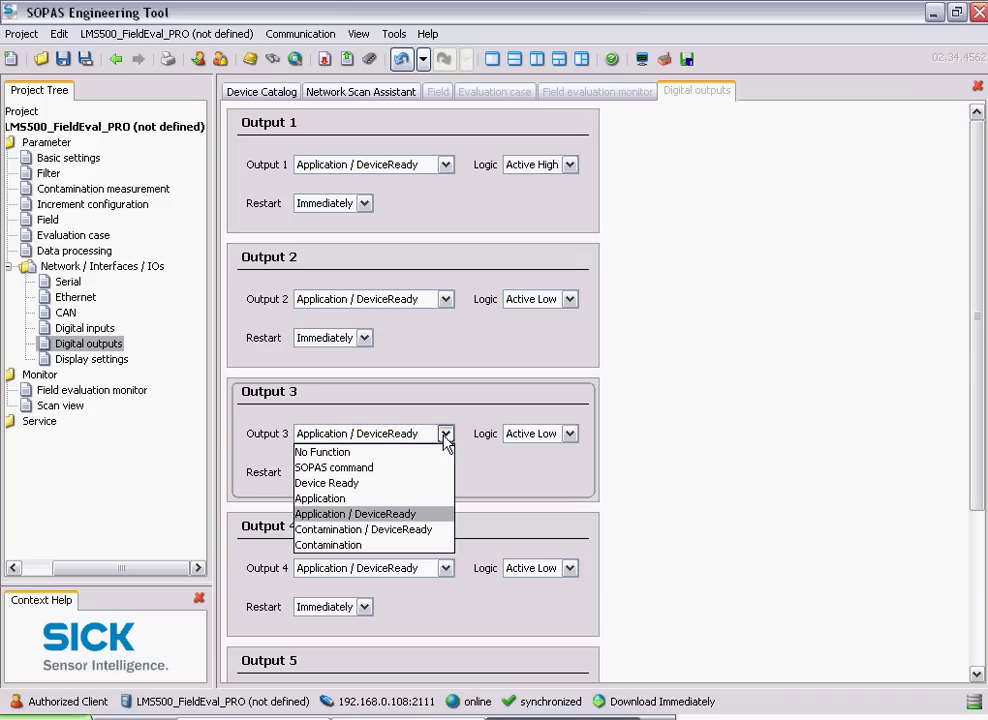
{"action": "left_click", "coordinate": [419, 546]}
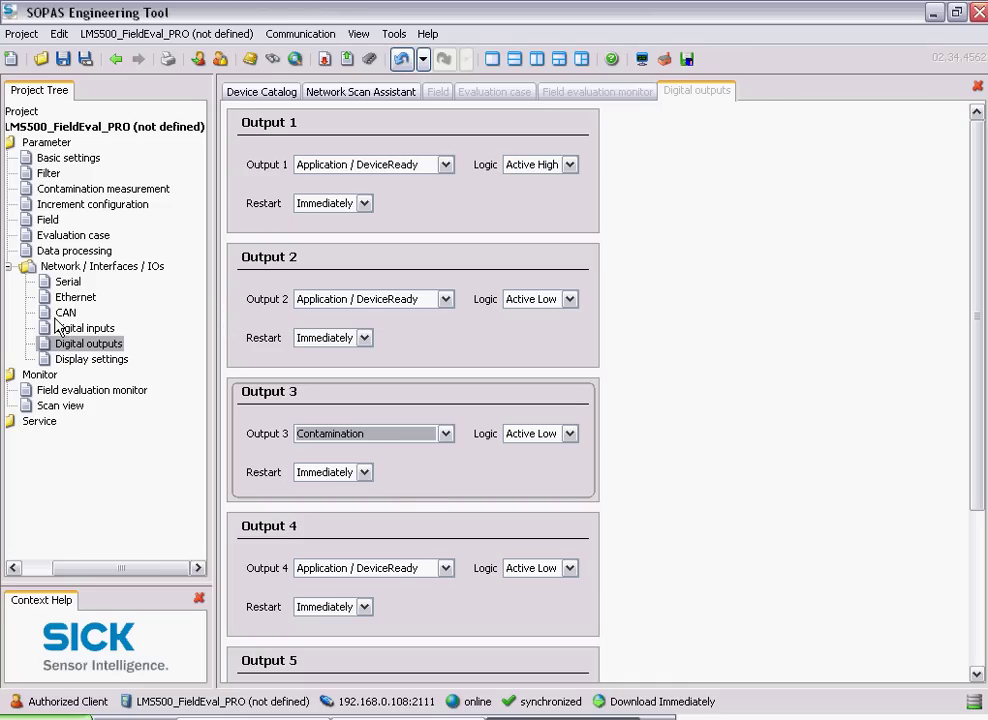
Step: In the field overview, skip the new-field assistant and duplicate my field
{"action": "left_click", "coordinate": [47, 219]}
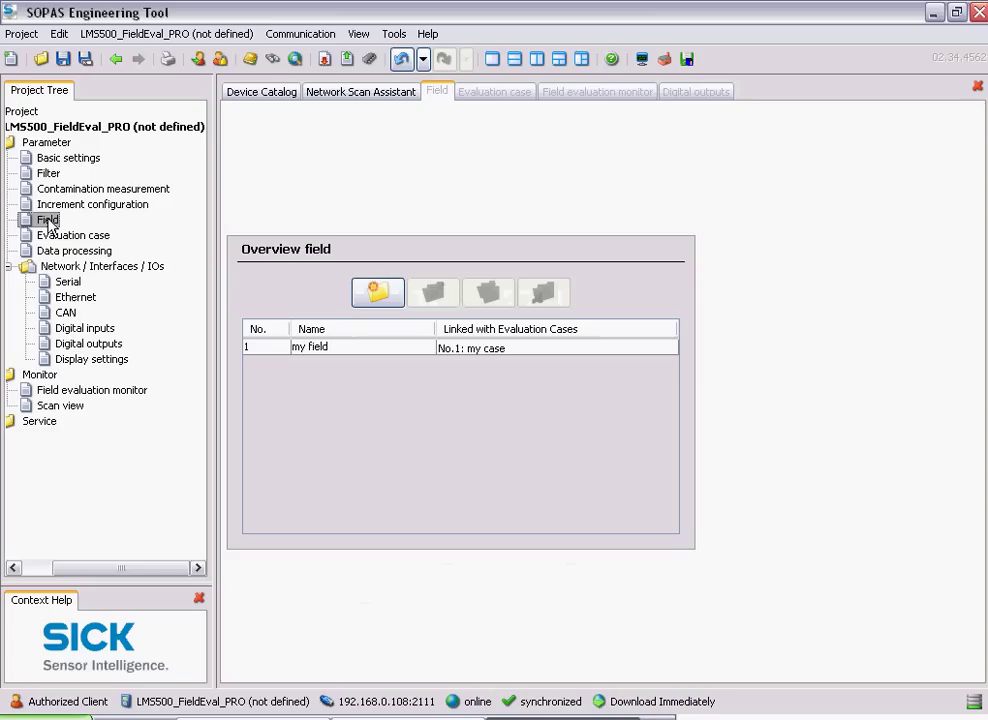
{"action": "left_click", "coordinate": [376, 291]}
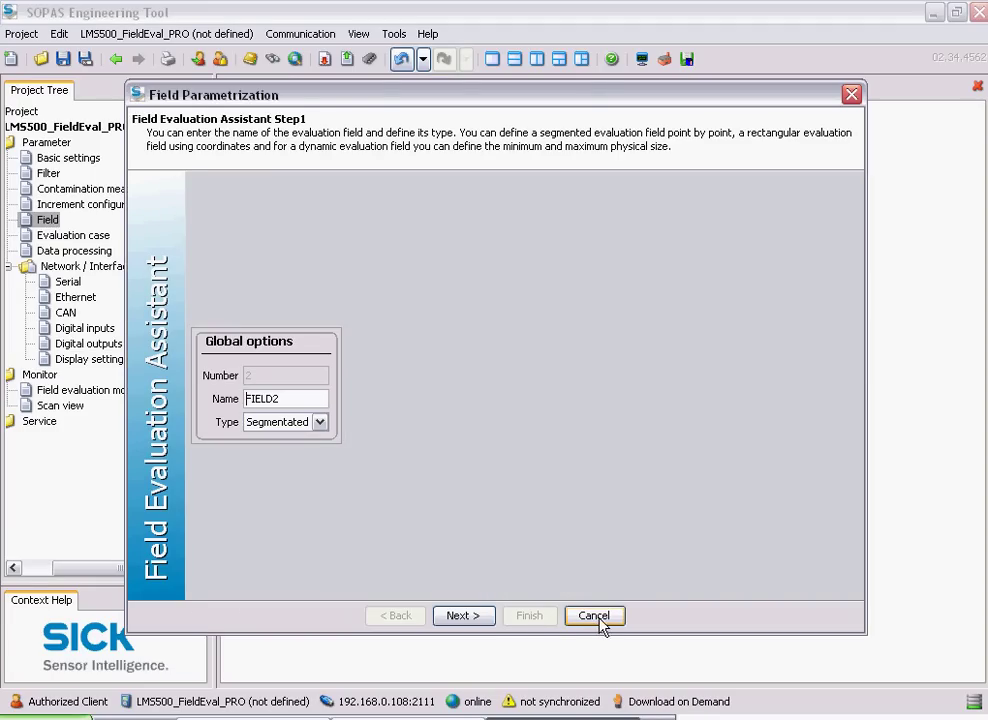
{"action": "left_click", "coordinate": [598, 618]}
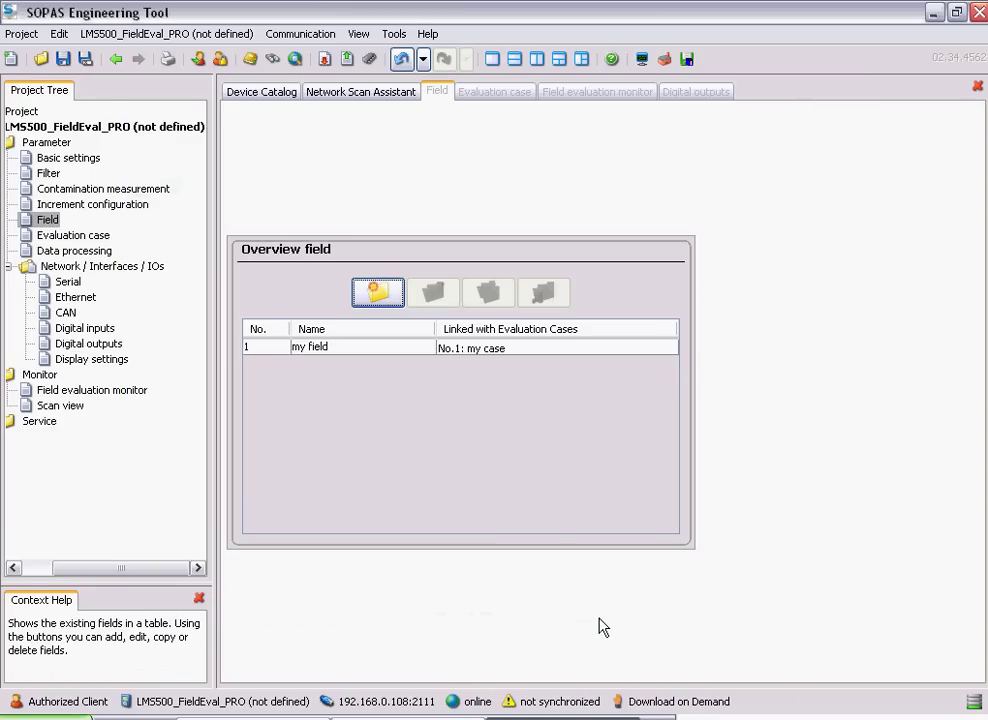
{"action": "left_click", "coordinate": [345, 350]}
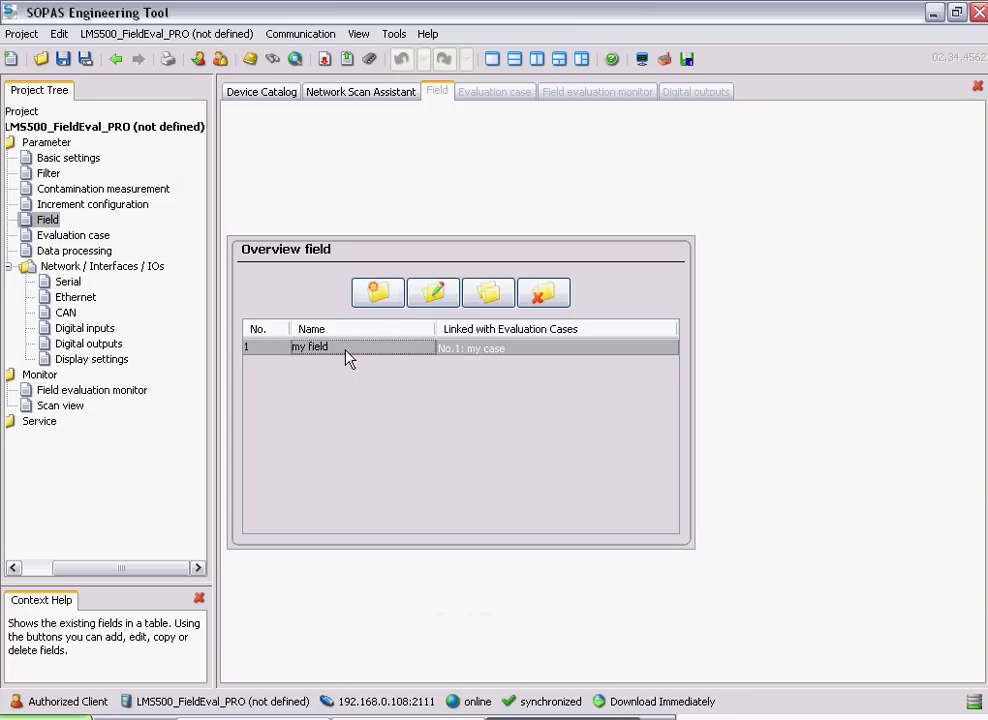
{"action": "left_click", "coordinate": [490, 300]}
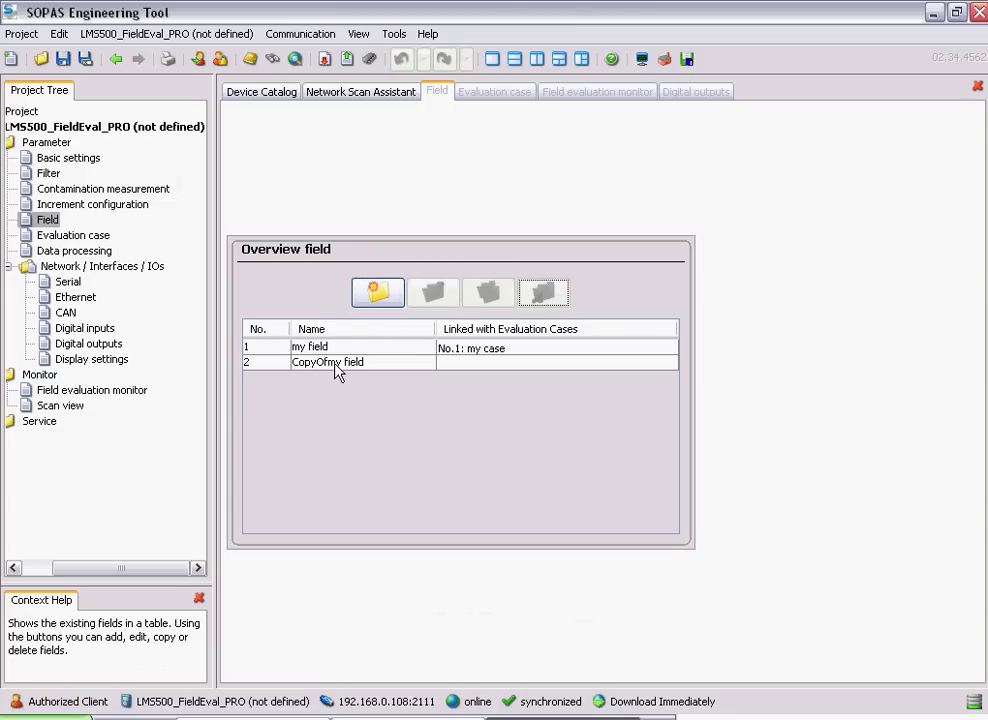
Step: Edit CopyOfmy field and shrink its rectangle to 0.431 m width
{"action": "left_click", "coordinate": [337, 370]}
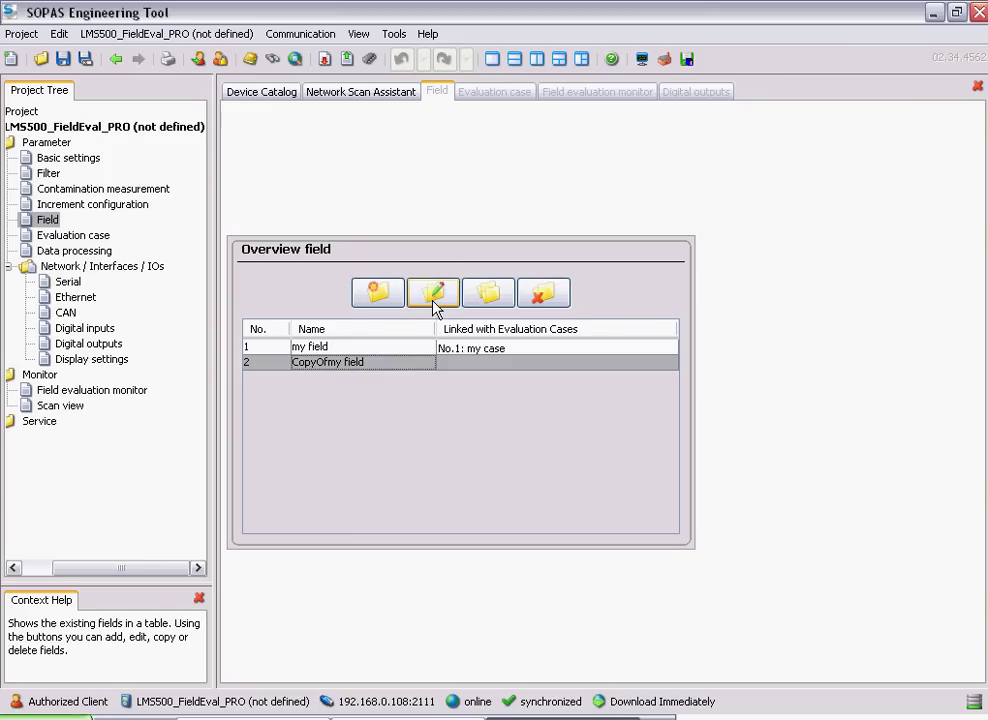
{"action": "left_click", "coordinate": [435, 303]}
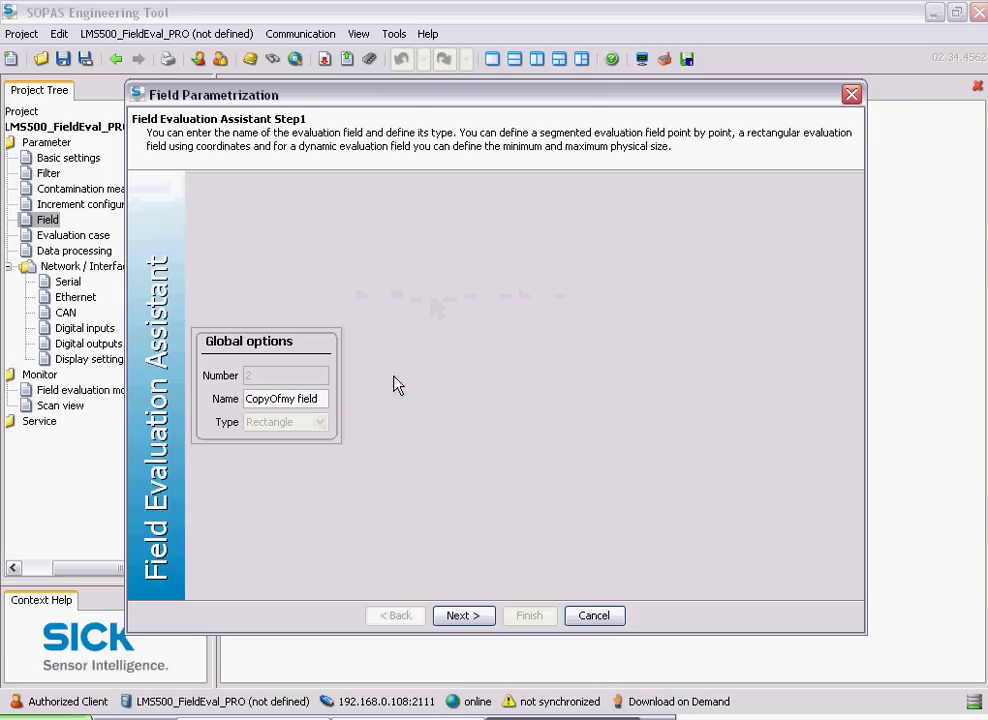
{"action": "left_click", "coordinate": [462, 614]}
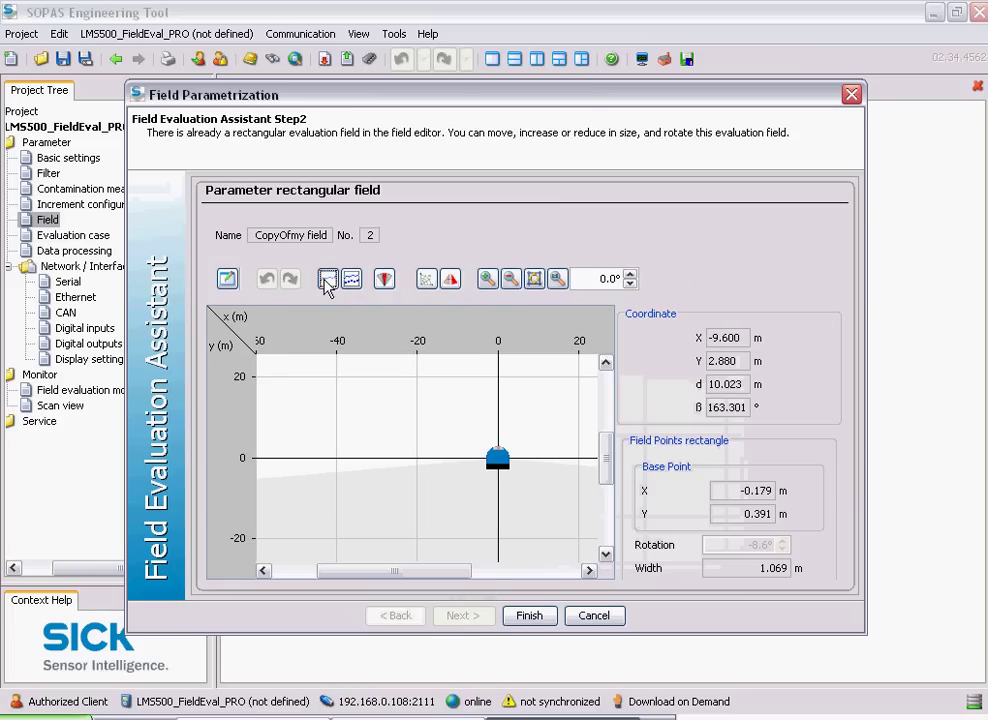
{"action": "left_click", "coordinate": [534, 278]}
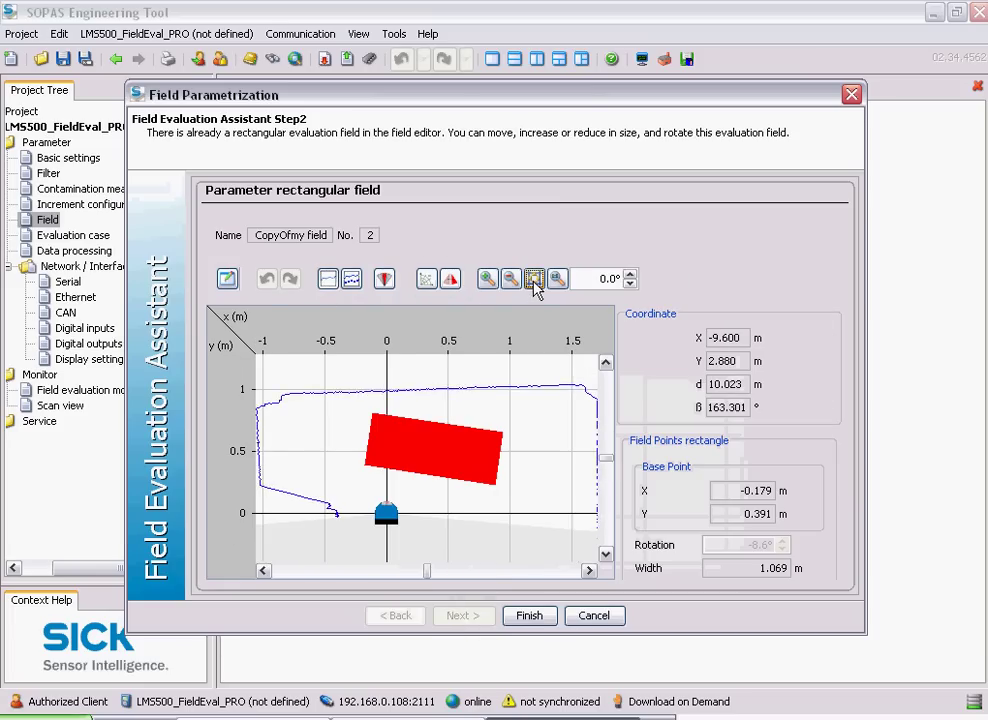
{"action": "left_click", "coordinate": [227, 278]}
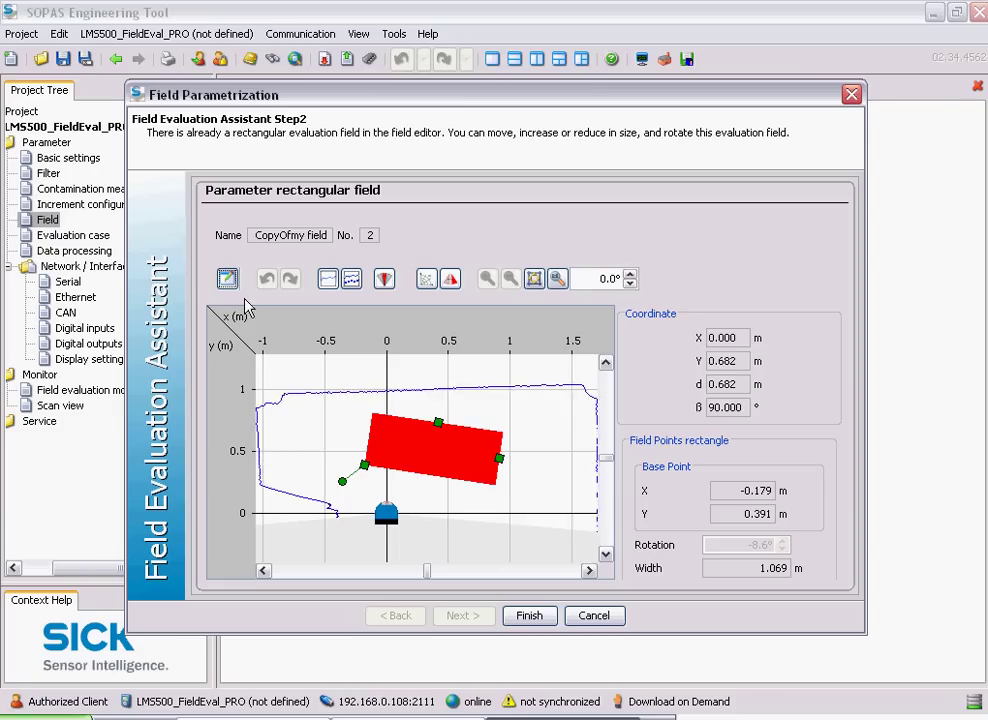
{"action": "mouse_move", "coordinate": [497, 475]}
{"action": "left_mouse_down"}
{"action": "mouse_move", "coordinate": [498, 465]}
{"action": "mouse_move", "coordinate": [421, 449]}
{"action": "mouse_move", "coordinate": [369, 473]}
{"action": "mouse_move", "coordinate": [492, 468]}
{"action": "left_mouse_up"}
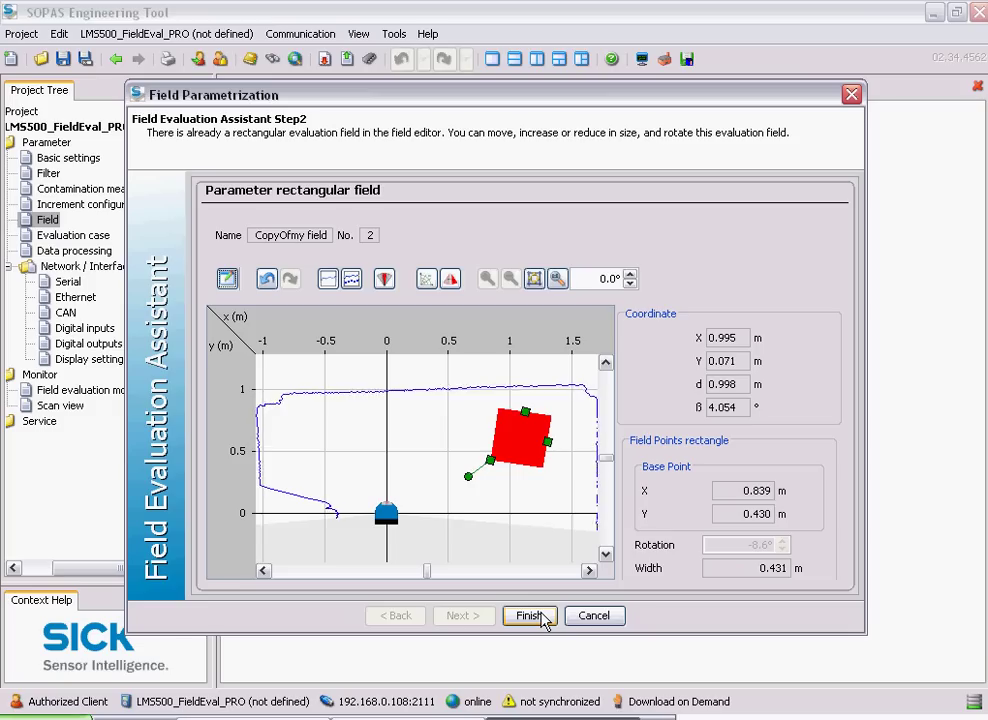
Step: Show my field in the background behind the copy and finish editing
{"action": "left_click", "coordinate": [384, 281]}
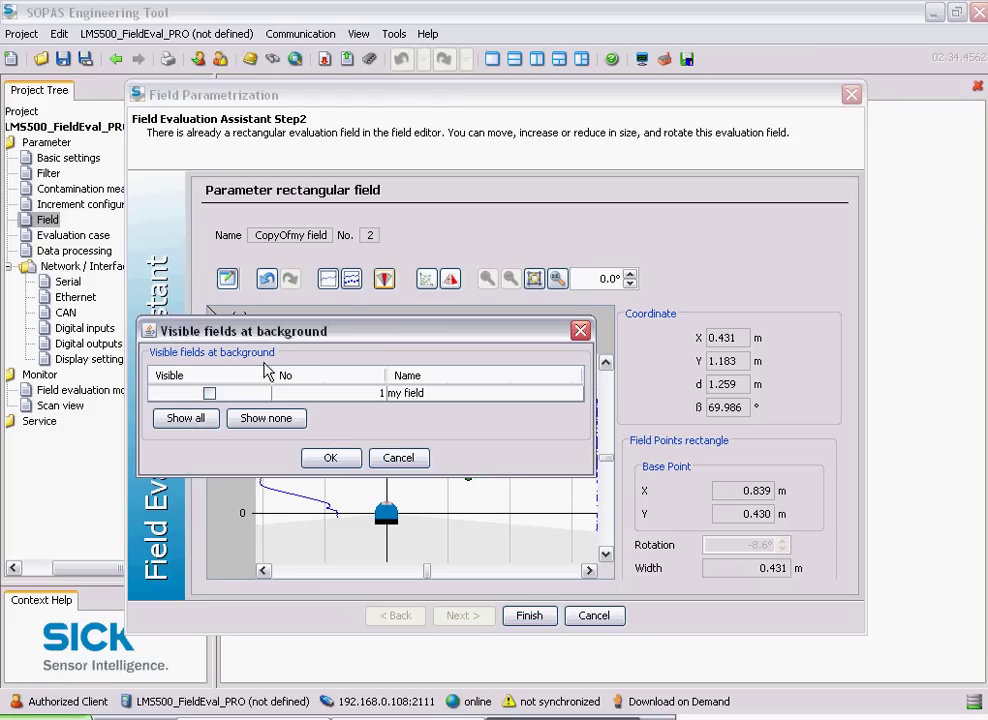
{"action": "left_click", "coordinate": [209, 394]}
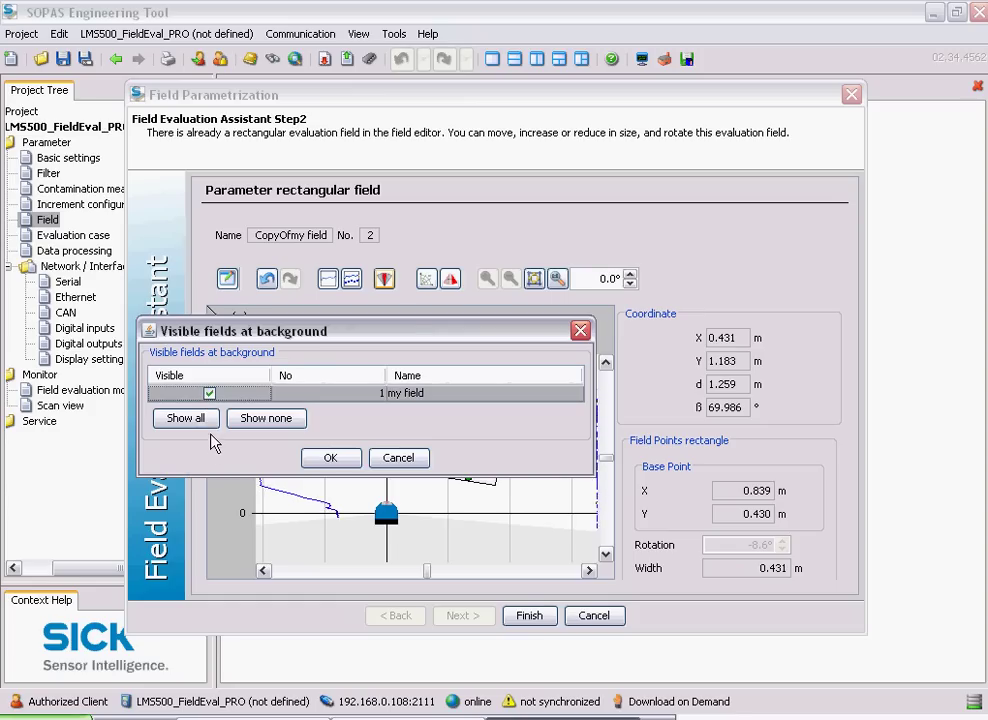
{"action": "left_click", "coordinate": [330, 458]}
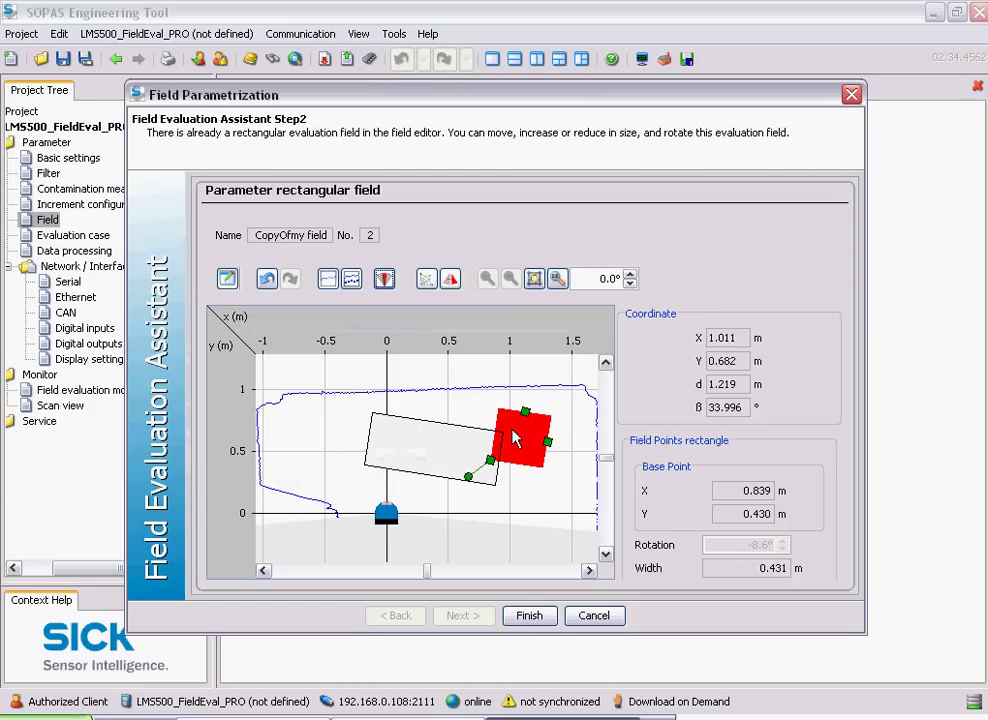
{"action": "left_click", "coordinate": [531, 614]}
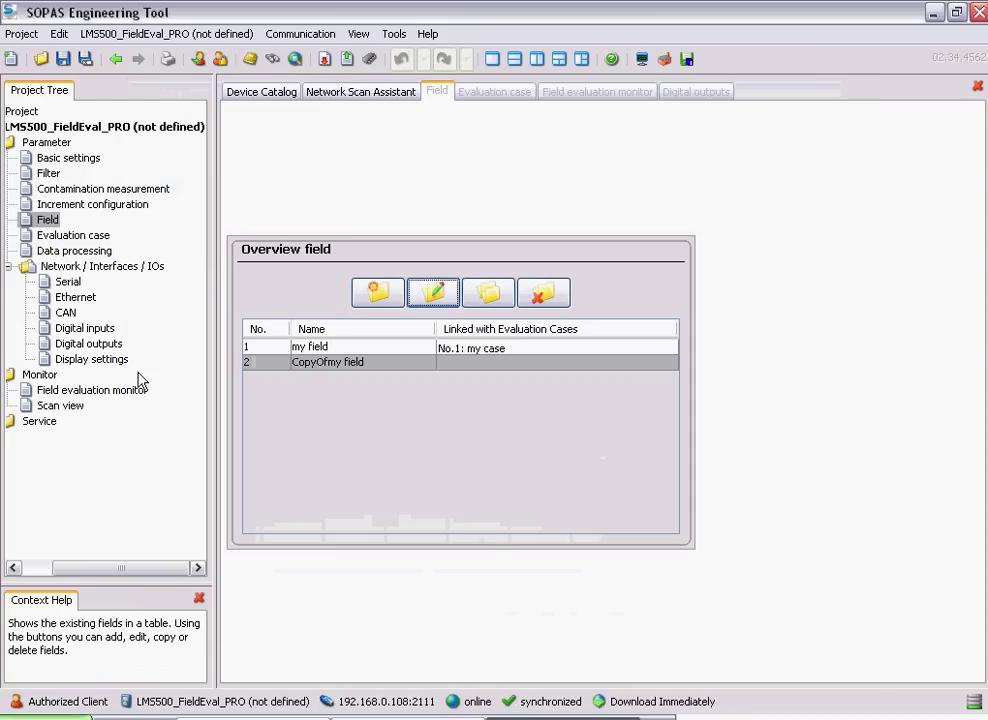
Step: Duplicate my case in the evaluation case overview
{"action": "left_click", "coordinate": [62, 235]}
{"action": "left_click", "coordinate": [296, 349]}
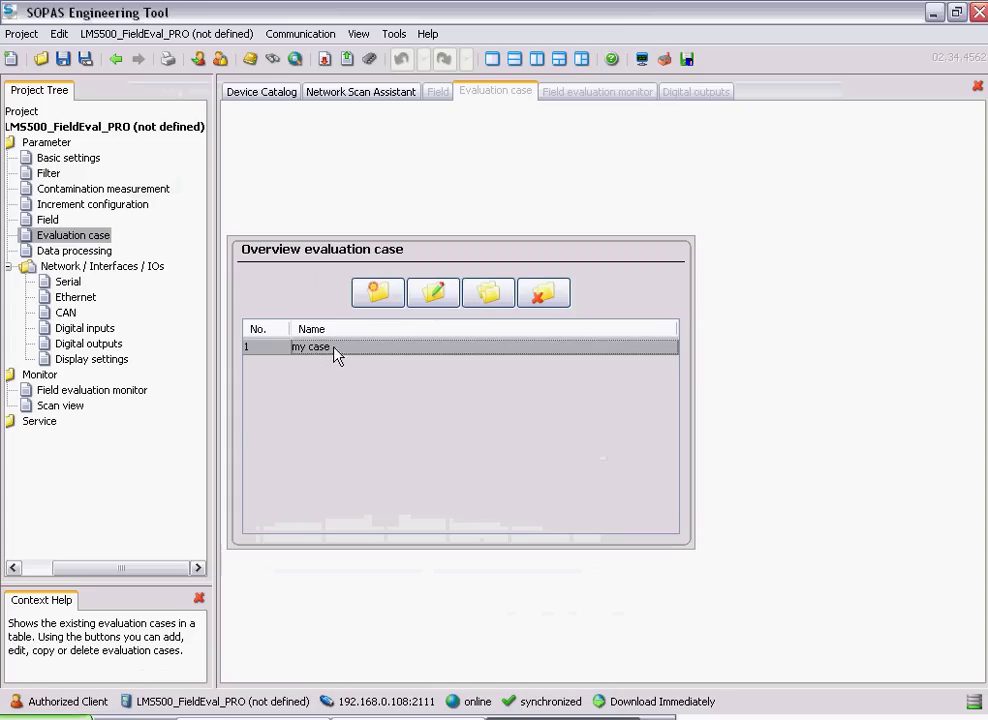
{"action": "left_click", "coordinate": [485, 300]}
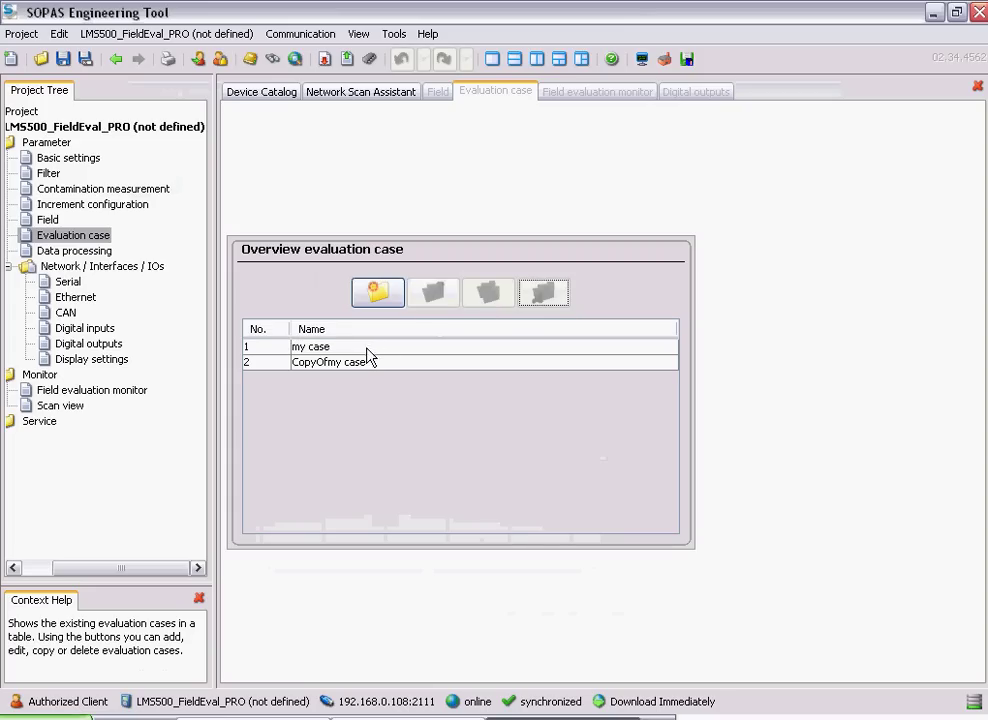
{"action": "left_click", "coordinate": [358, 366]}
Step: Edit CopyOfmy case so it reports on Output2, and finish
{"action": "left_click", "coordinate": [434, 292]}
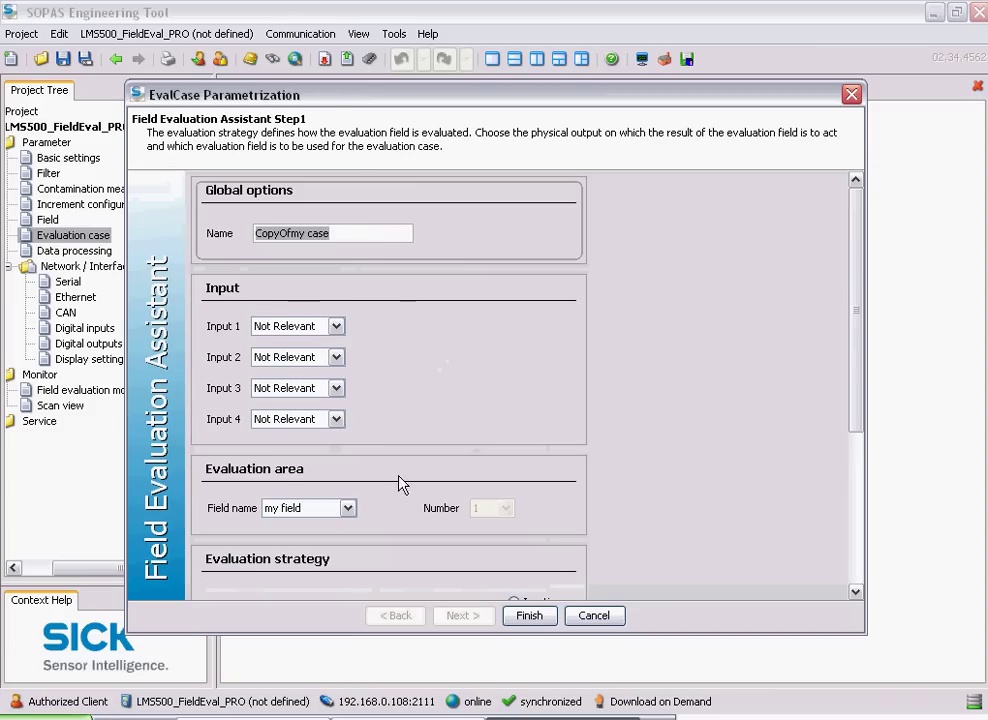
{"action": "scroll", "coordinate": [400, 483], "scroll_direction": "down", "scroll_amount": 5}
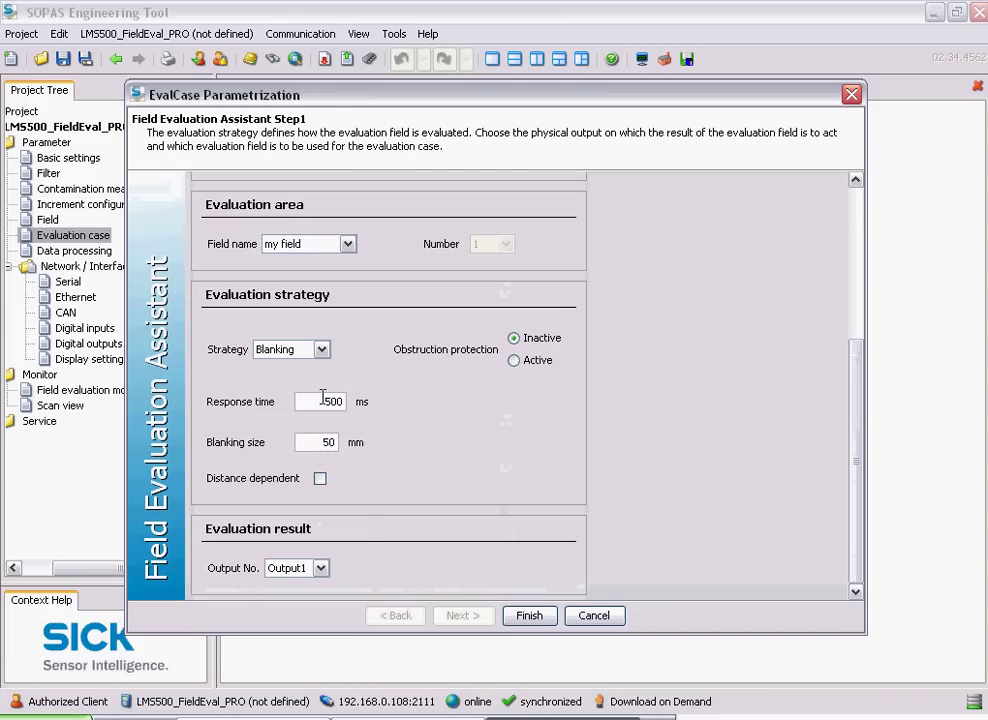
{"action": "left_click", "coordinate": [321, 568]}
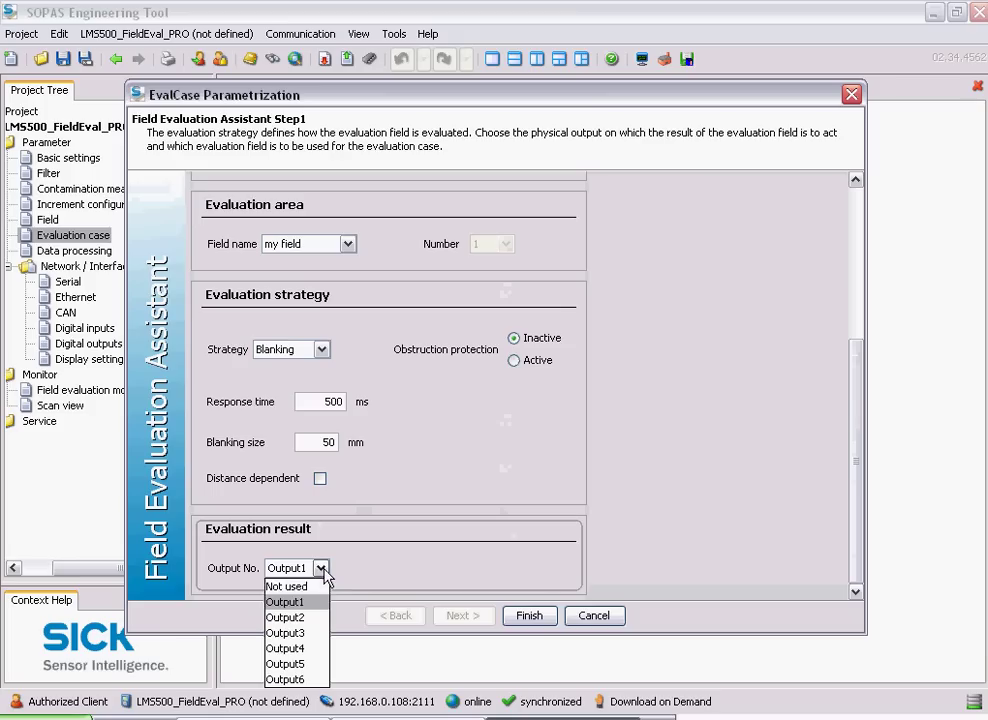
{"action": "left_click", "coordinate": [308, 619]}
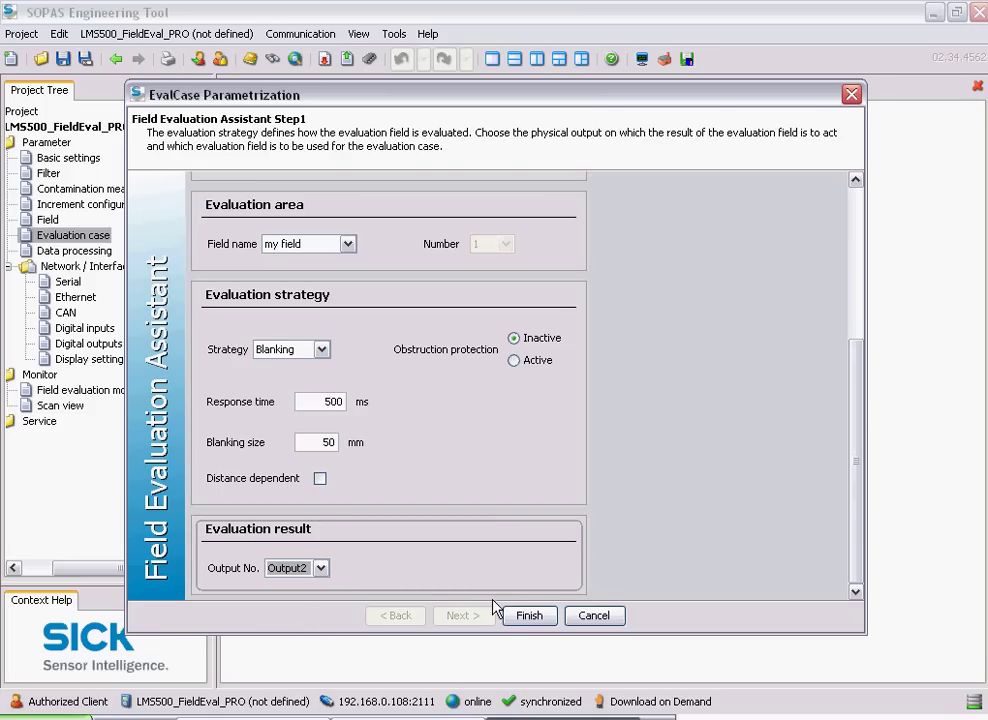
{"action": "left_click", "coordinate": [516, 620]}
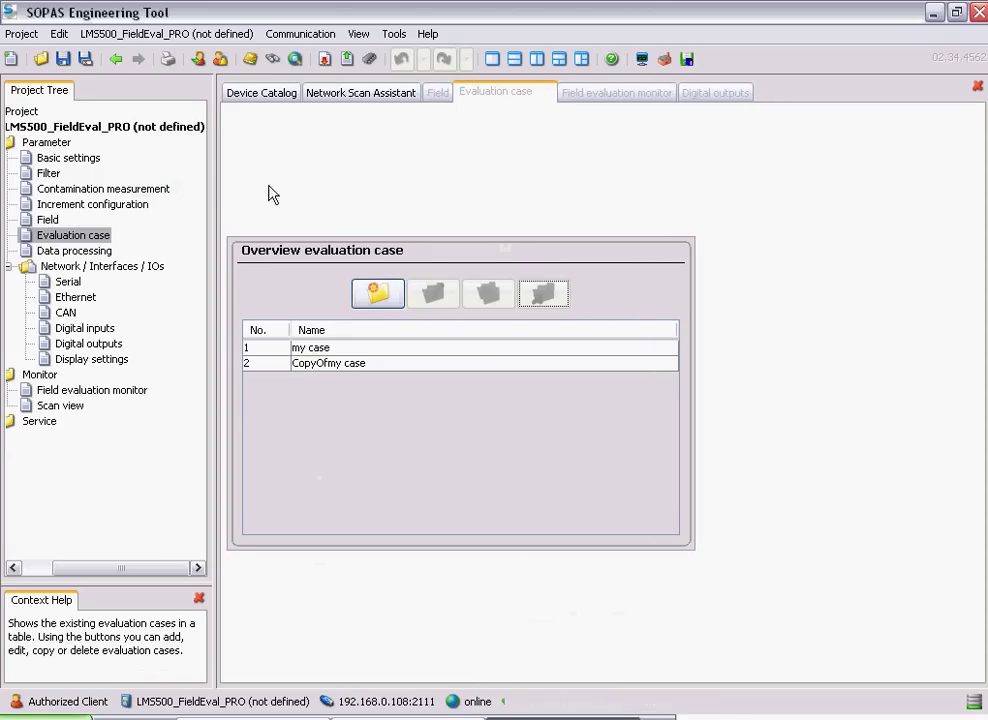
{"action": "left_click", "coordinate": [100, 36]}
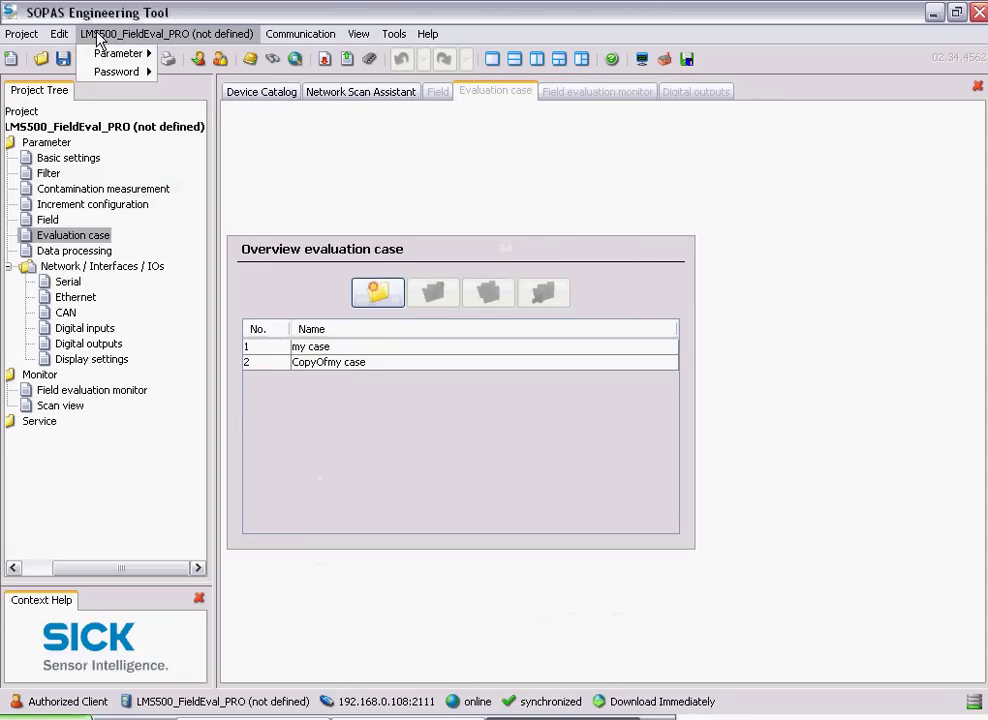
{"action": "mouse_move", "coordinate": [110, 53]}
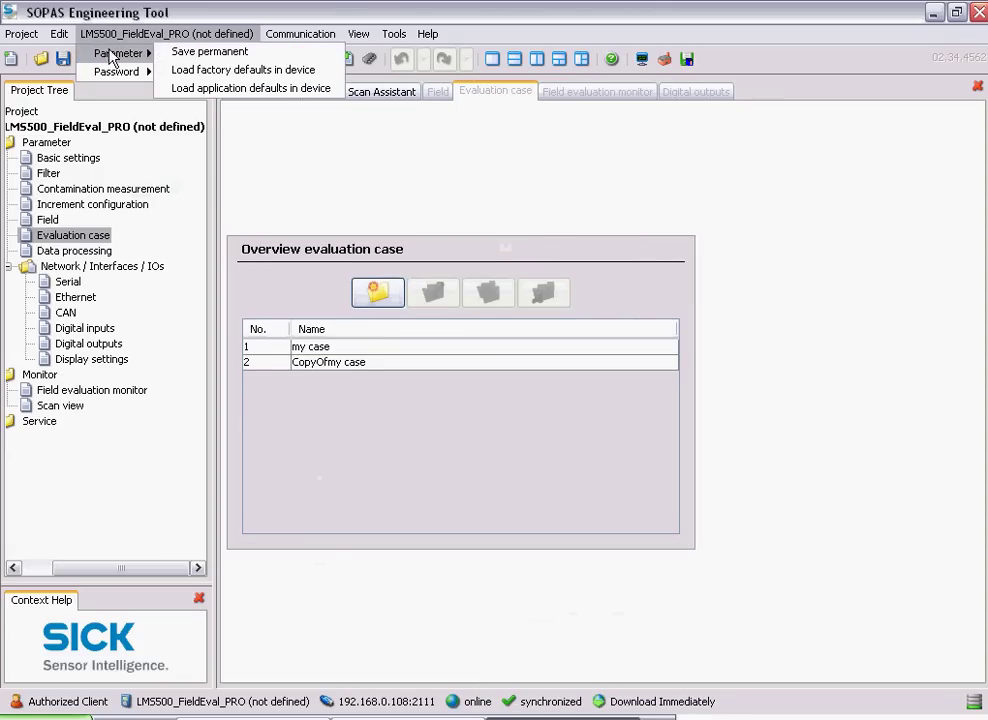
Step: Save the parameters permanently to the scanner and reset the output counters to 0
{"action": "left_click", "coordinate": [188, 54]}
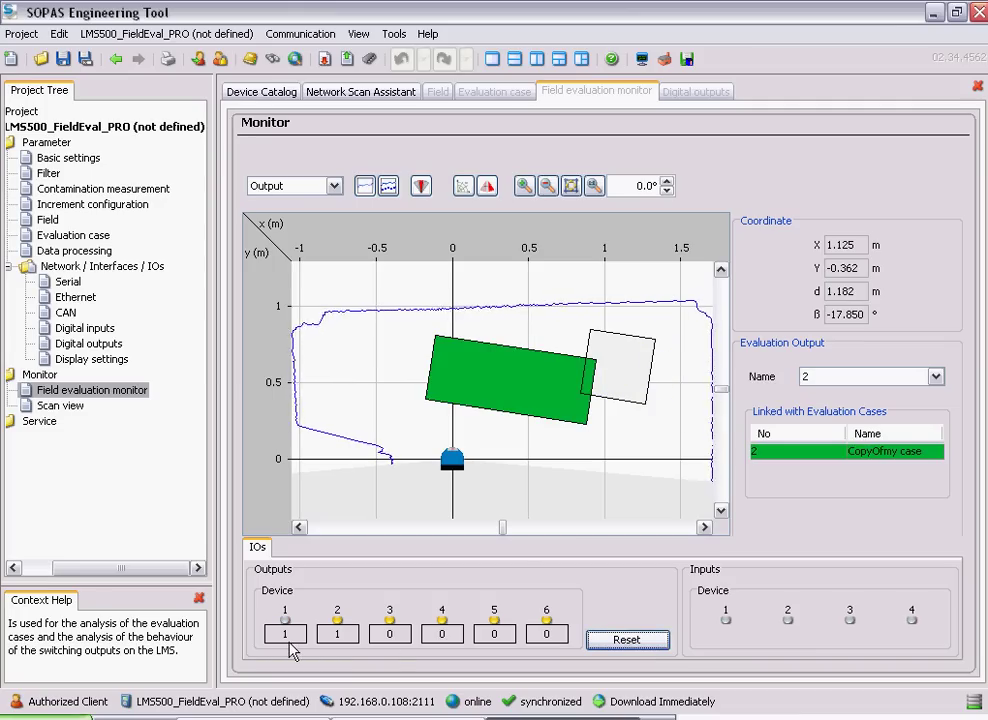
{"action": "left_click", "coordinate": [622, 644]}
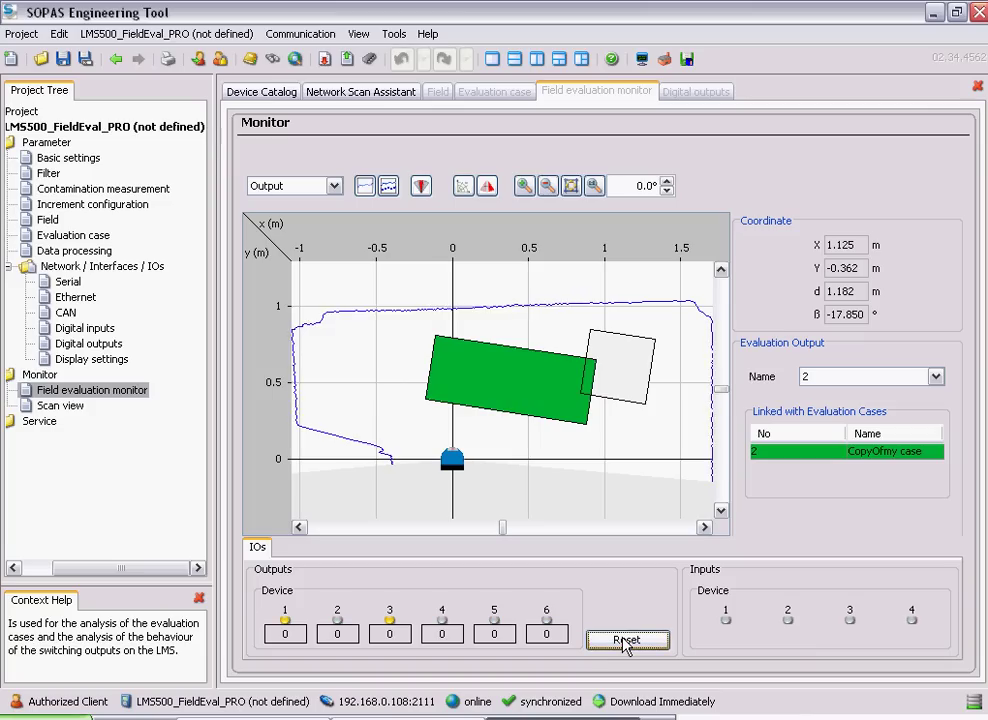